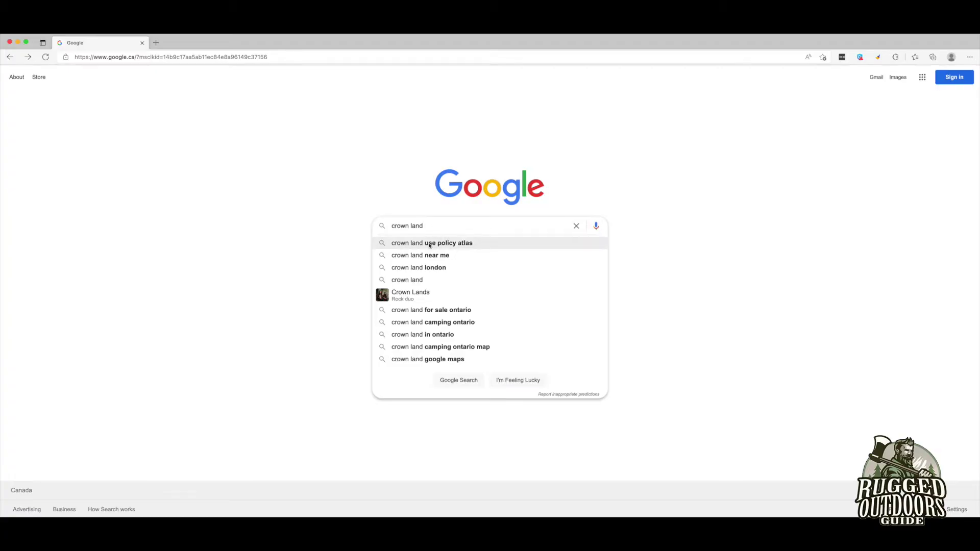
- Search Google for "crown land use policy atlas", launch the atlas from Ontario's official page and accept its disclaimer
left_click(447, 244)
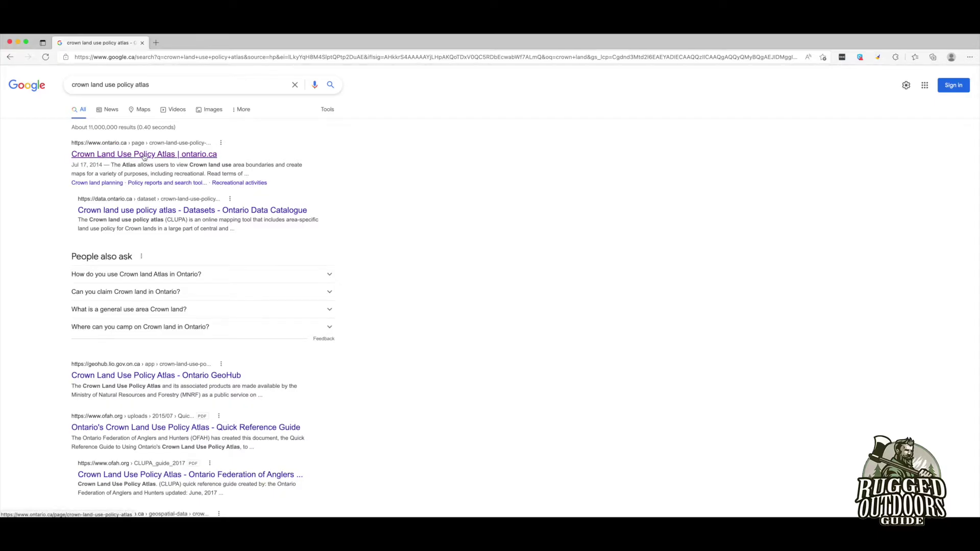
left_click(144, 155)
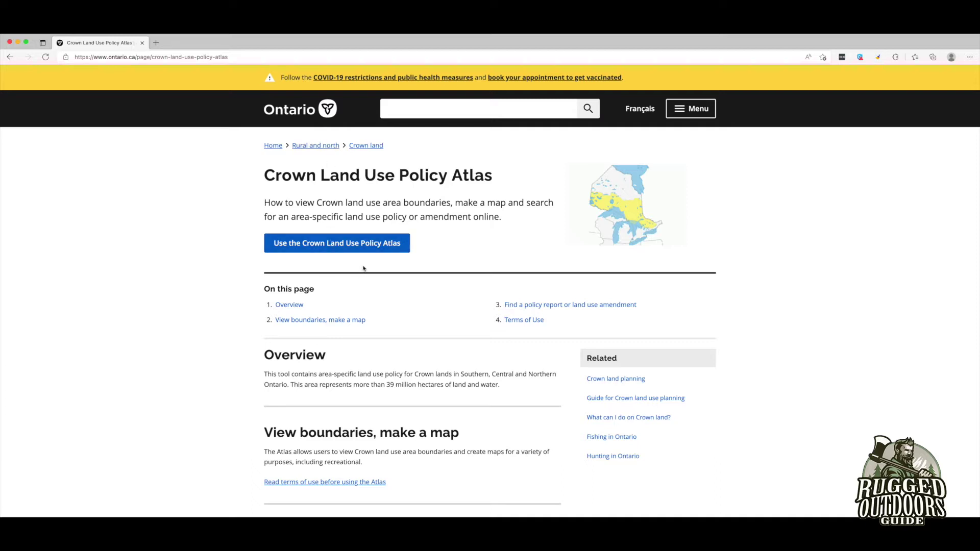
left_click(335, 245)
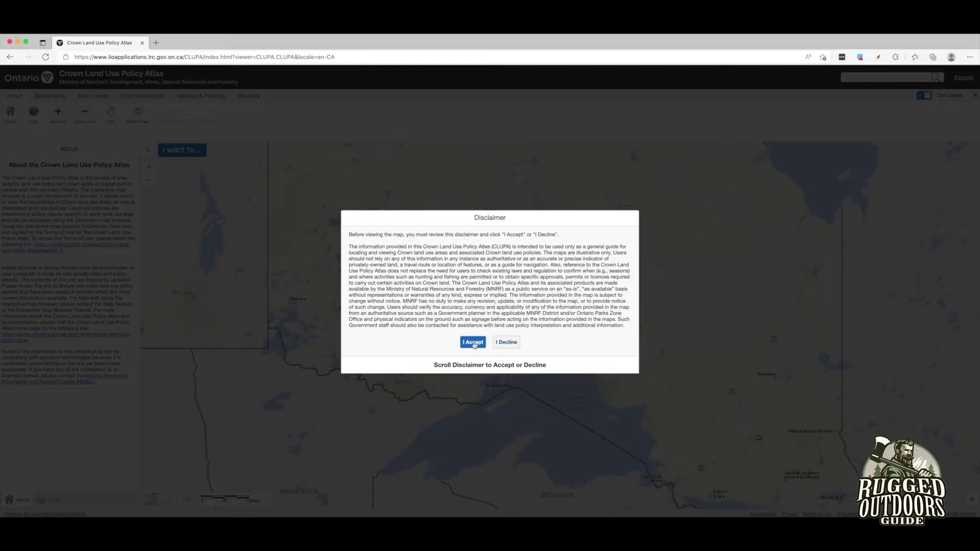
left_click(473, 343)
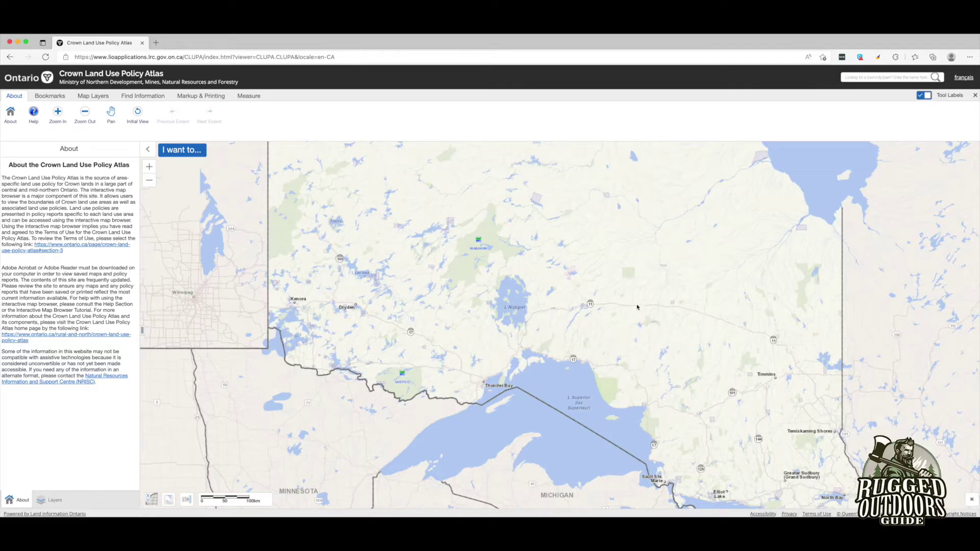
- Survey the atlas map across Ontario, from the Lake Superior region down to the southern part of the province
left_click_drag(604, 253, 418, 158)
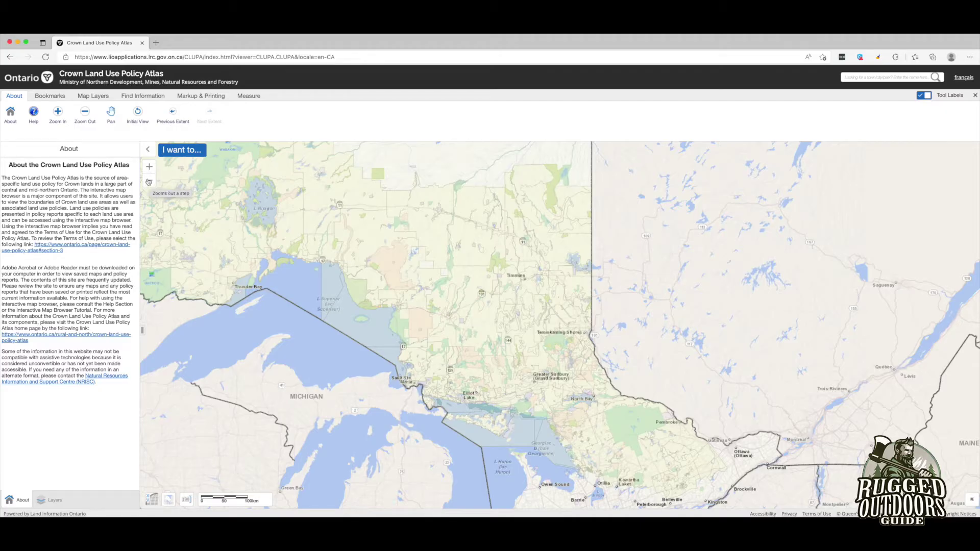
left_click_drag(576, 414, 556, 278)
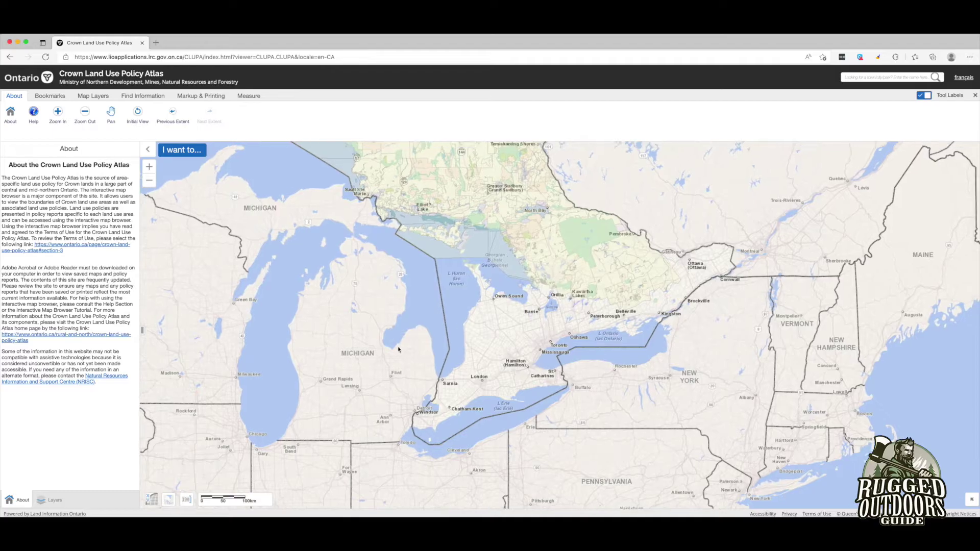
left_click(149, 180)
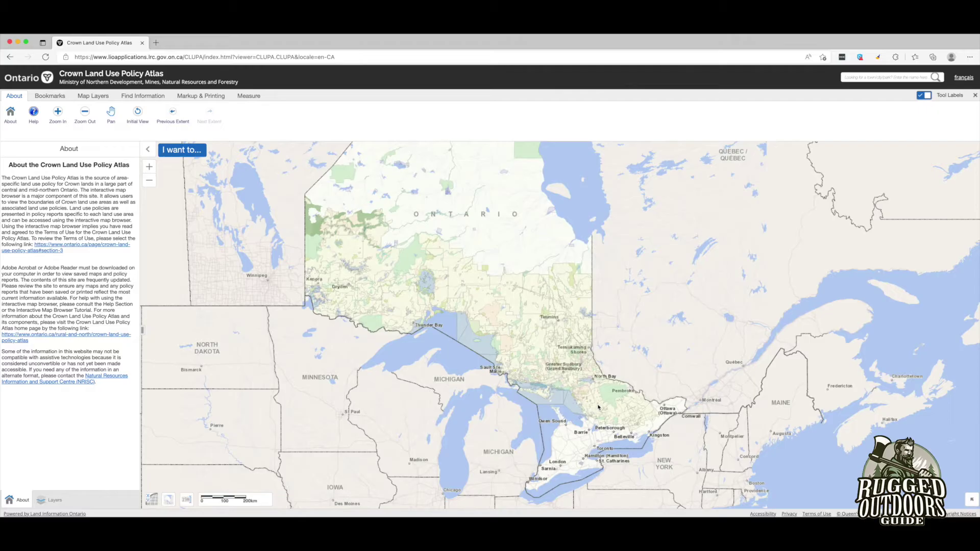
left_click_drag(594, 406, 531, 337)
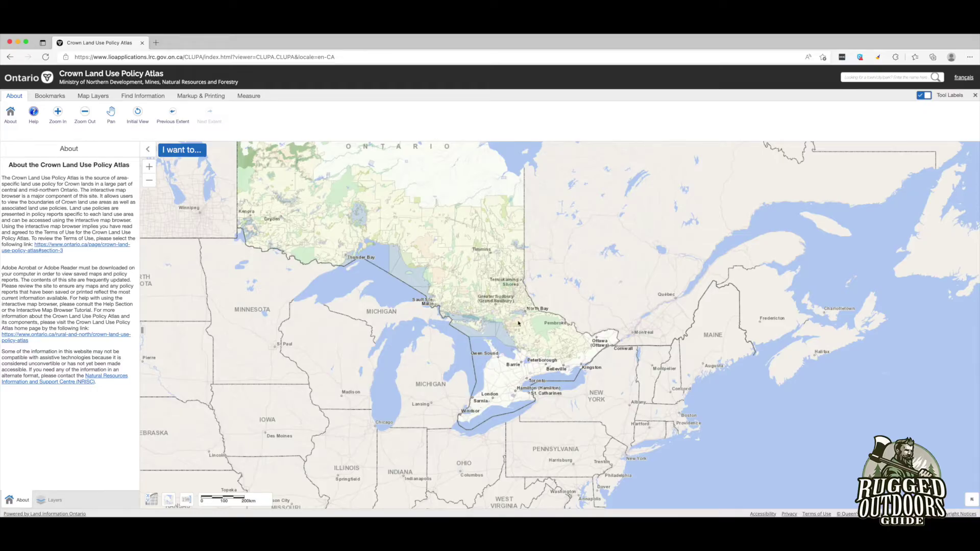
- Zoom the map in on the northern Parry Sound district, between the French River and Magnetawan River areas
left_click(149, 167)
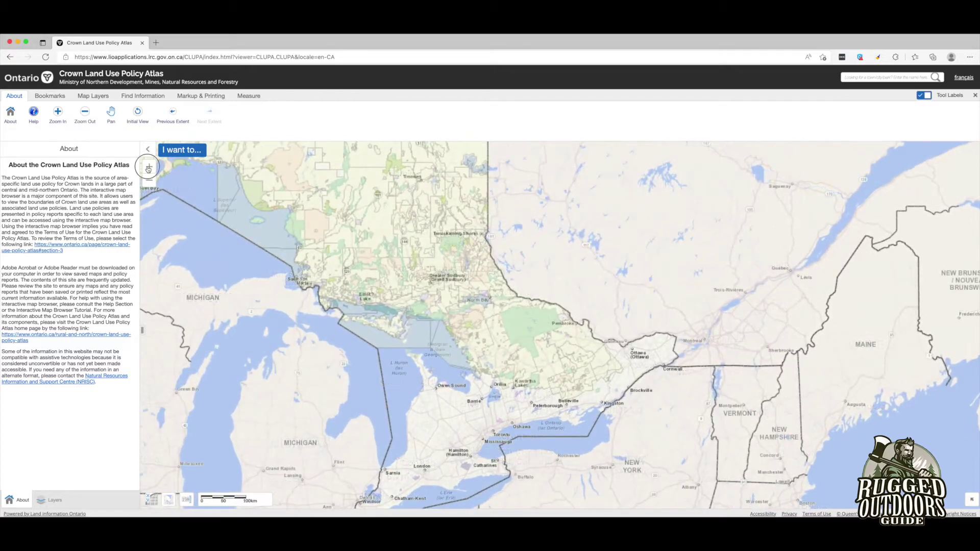
left_click(149, 167)
left_click_drag(409, 278, 508, 302)
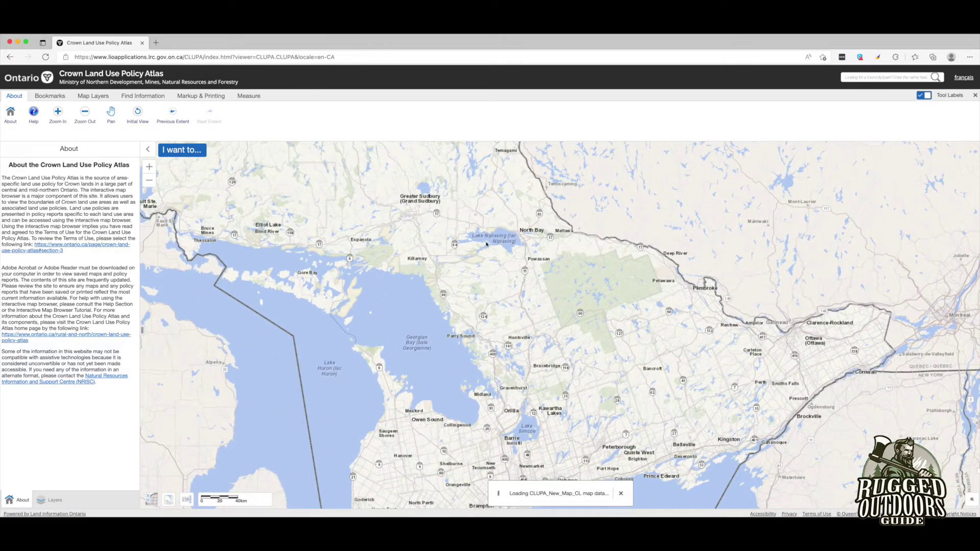
left_click(150, 166)
left_click(150, 167)
left_click_drag(352, 216, 614, 379)
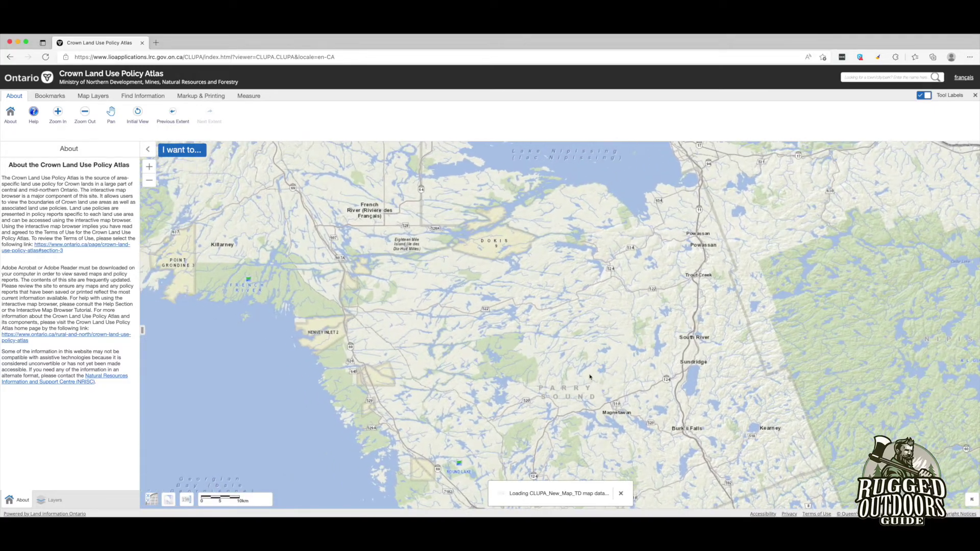
left_click(149, 167)
left_click_drag(352, 271, 512, 284)
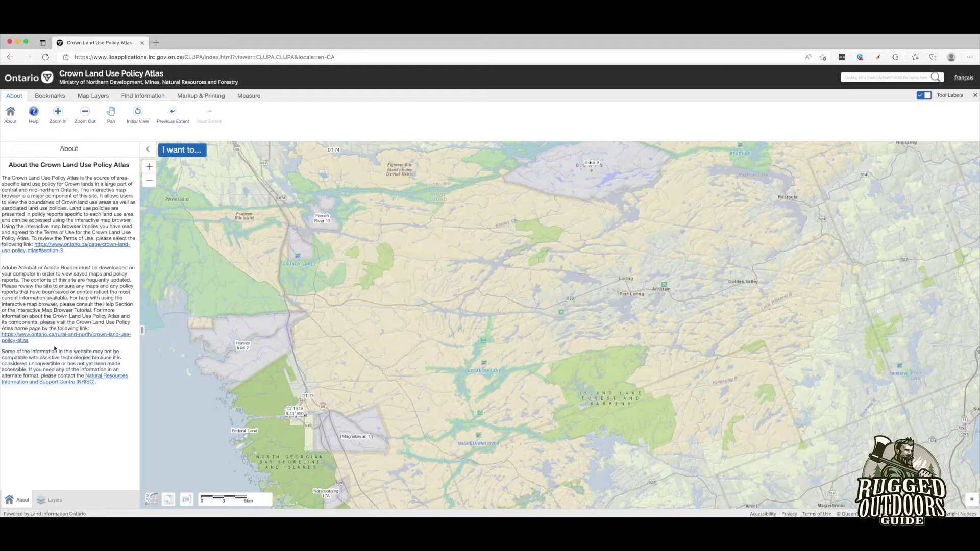
- Check the atlas's map layer list, close it, and display the legend of land use areas
left_click(51, 503)
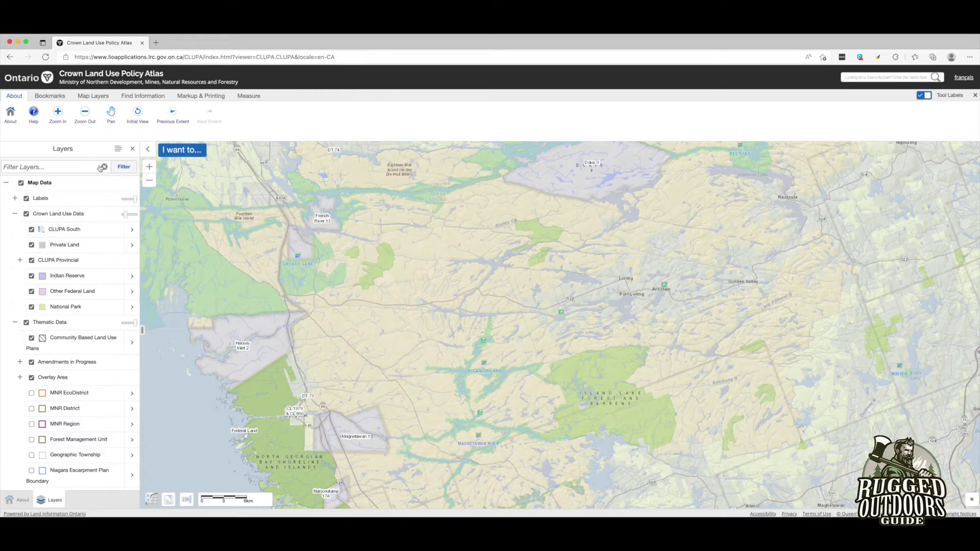
left_click(132, 148)
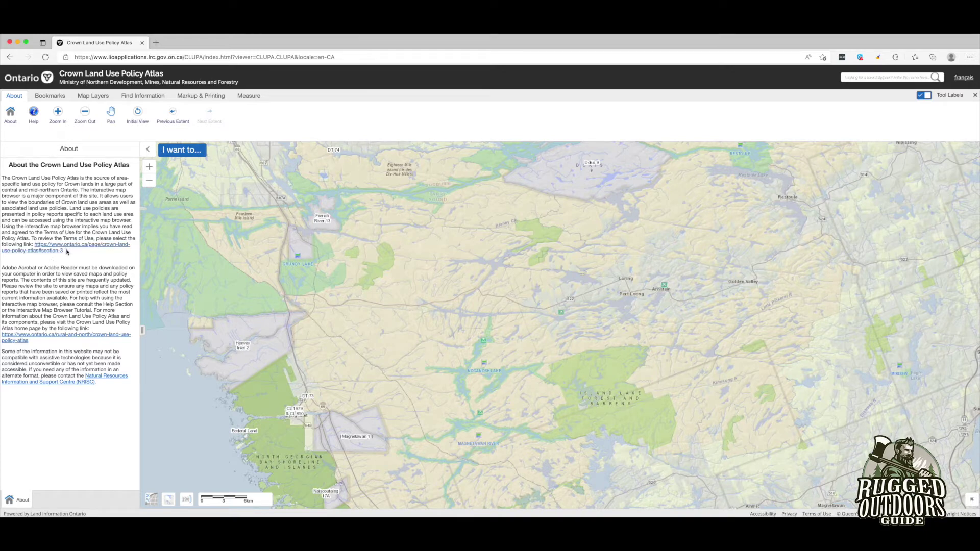
left_click(96, 99)
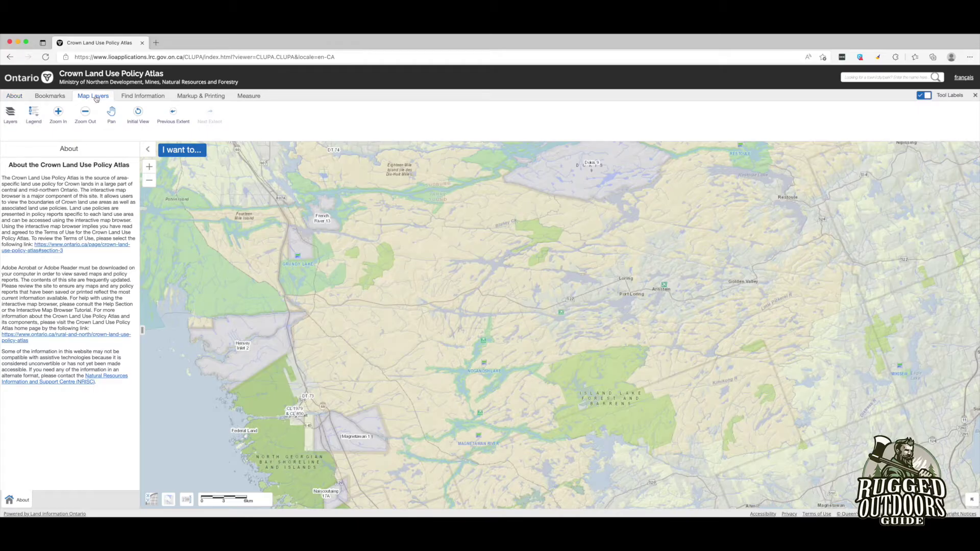
left_click(35, 115)
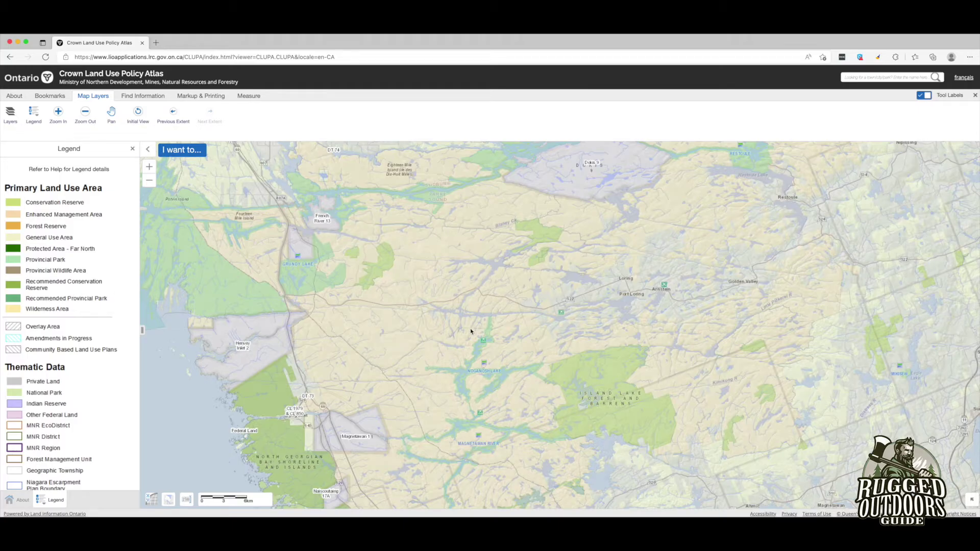
- Zoom the map in closely on the western end of Dollars Lake to examine its land use shading
left_click_drag(476, 321, 461, 312)
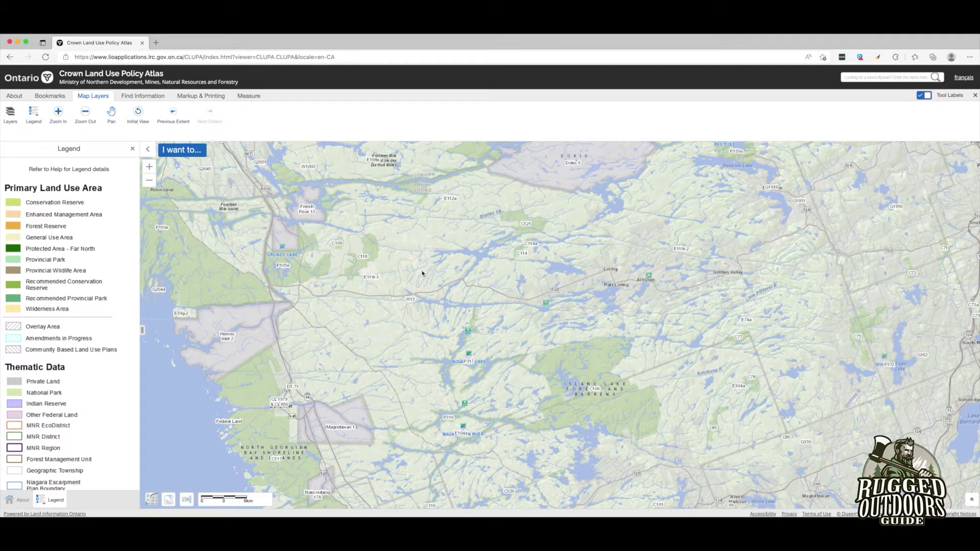
left_click(149, 168)
left_click_drag(322, 300, 471, 351)
left_click_drag(491, 288, 465, 313)
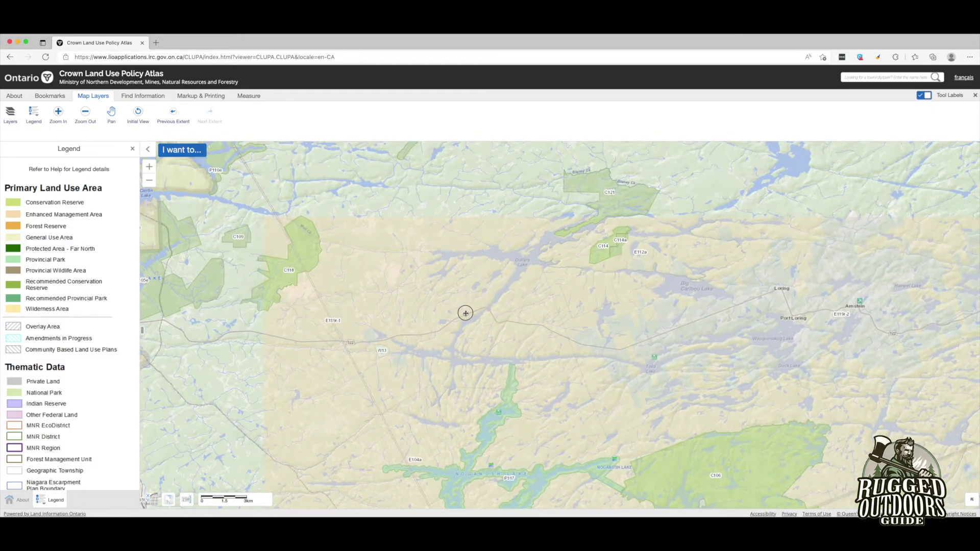
left_click(150, 168)
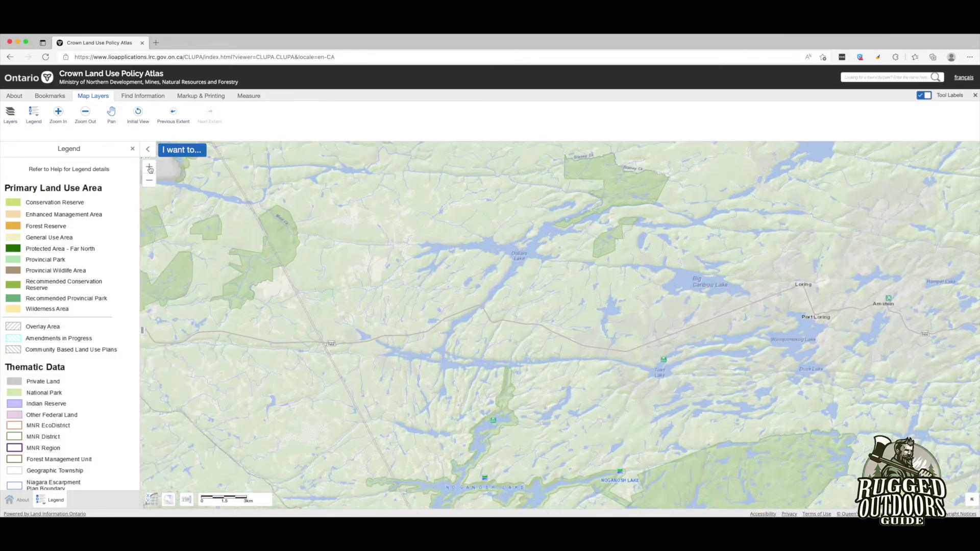
left_click_drag(317, 252, 444, 334)
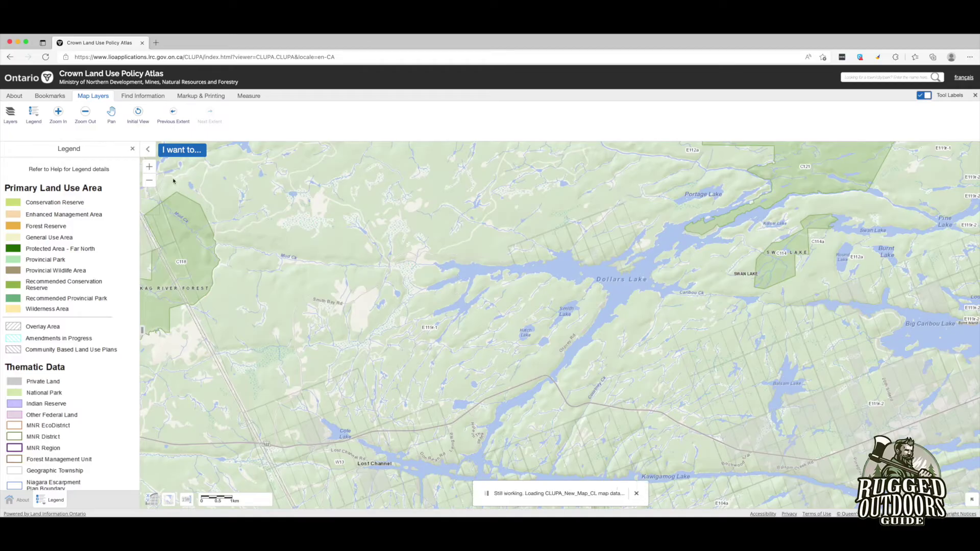
left_click(149, 167)
left_click_drag(375, 264, 519, 316)
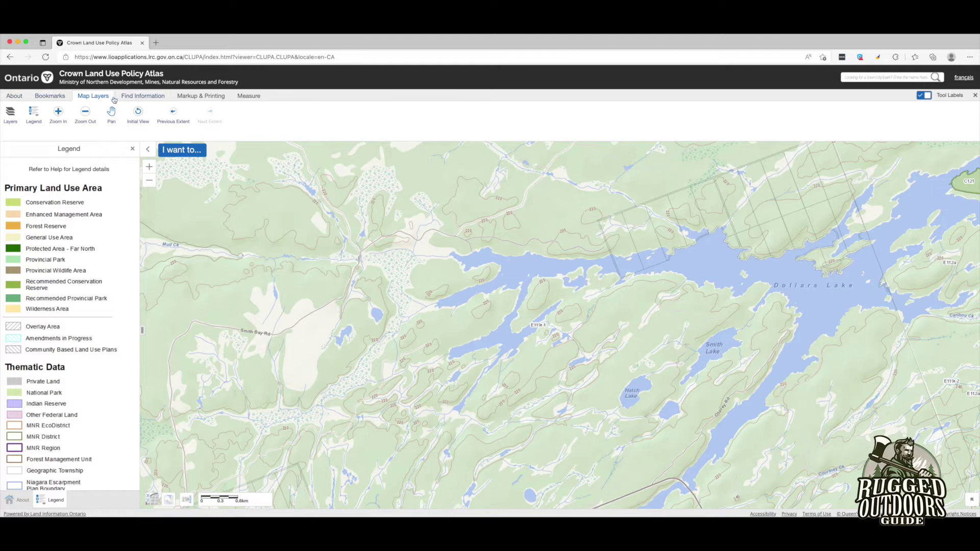
- Use Get Land Use Information to query a point on the land north of Dollars Lake's western arm
left_click(151, 97)
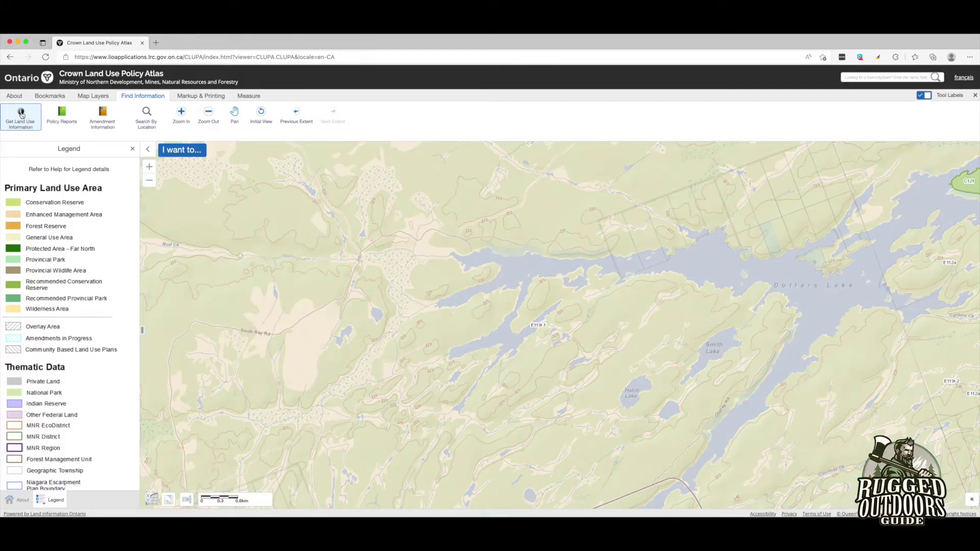
left_click(22, 114)
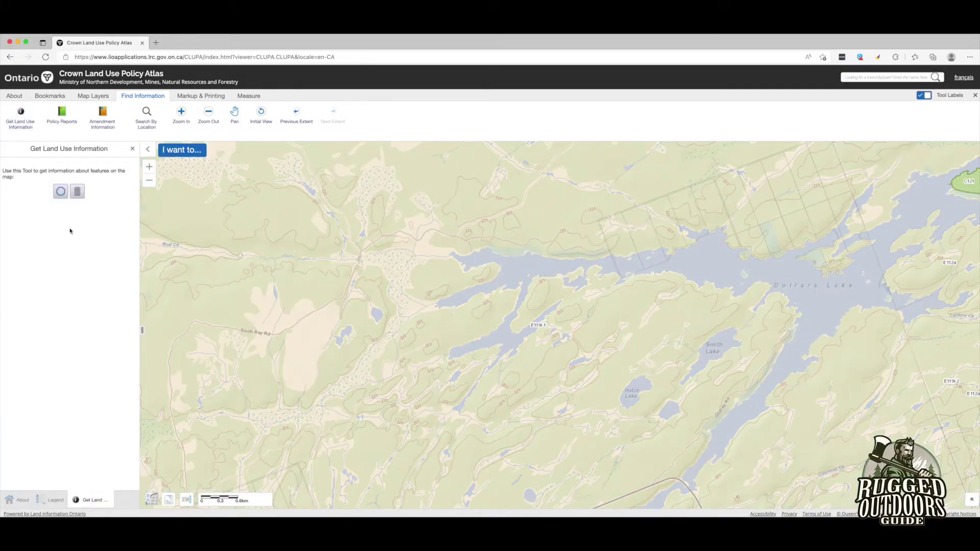
left_click(57, 195)
left_click(61, 192)
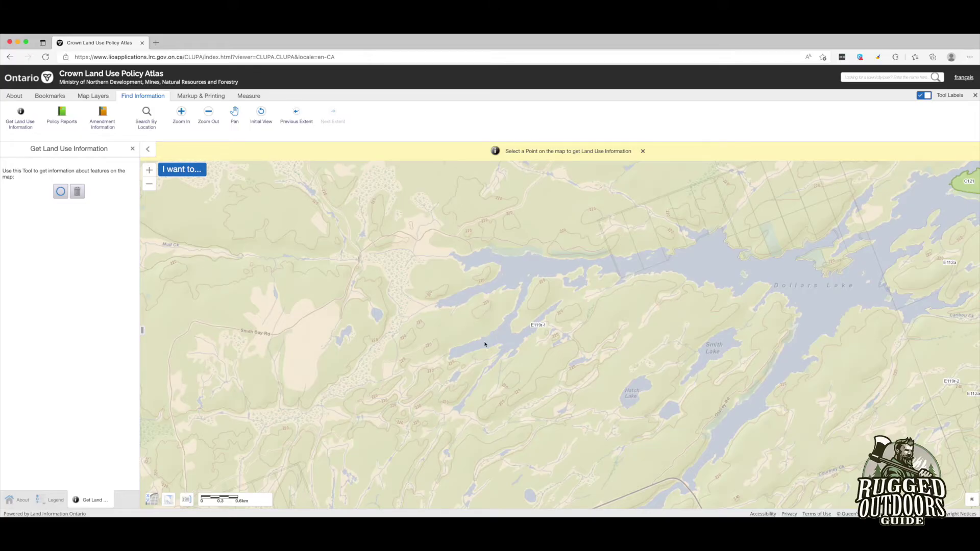
left_click(61, 192)
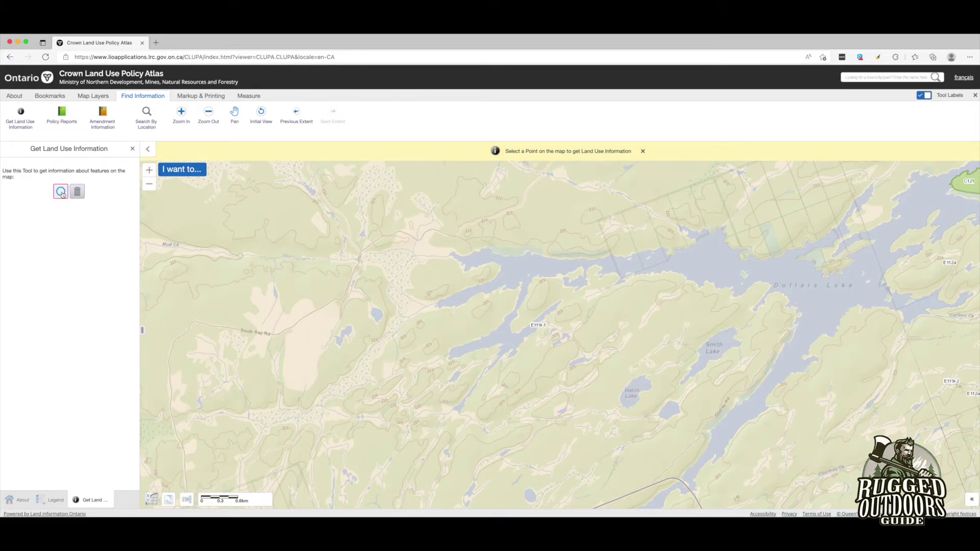
left_click(565, 195)
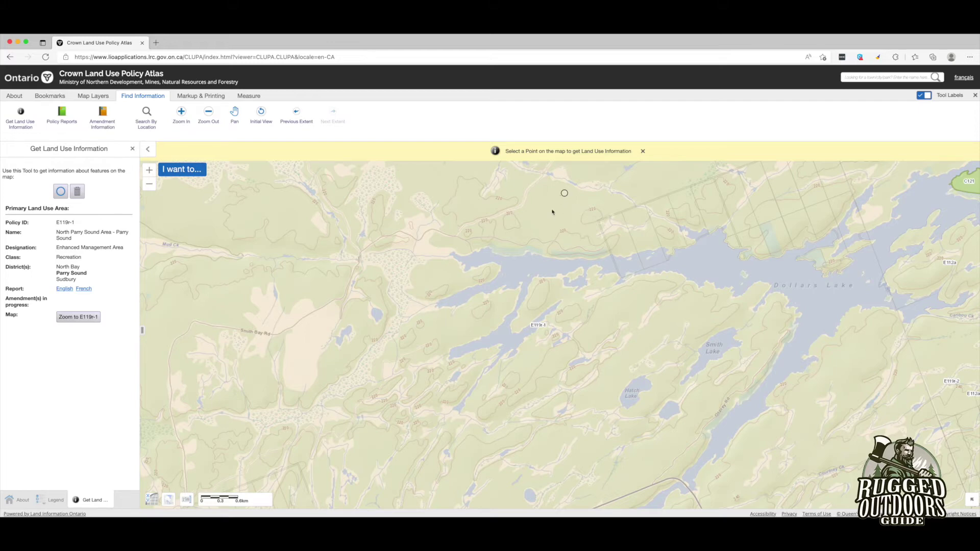
- Query the land use at several points in the shaded strips along the north shore of Dollars Lake's western arm
left_click(61, 192)
left_click(462, 253)
left_click(502, 254)
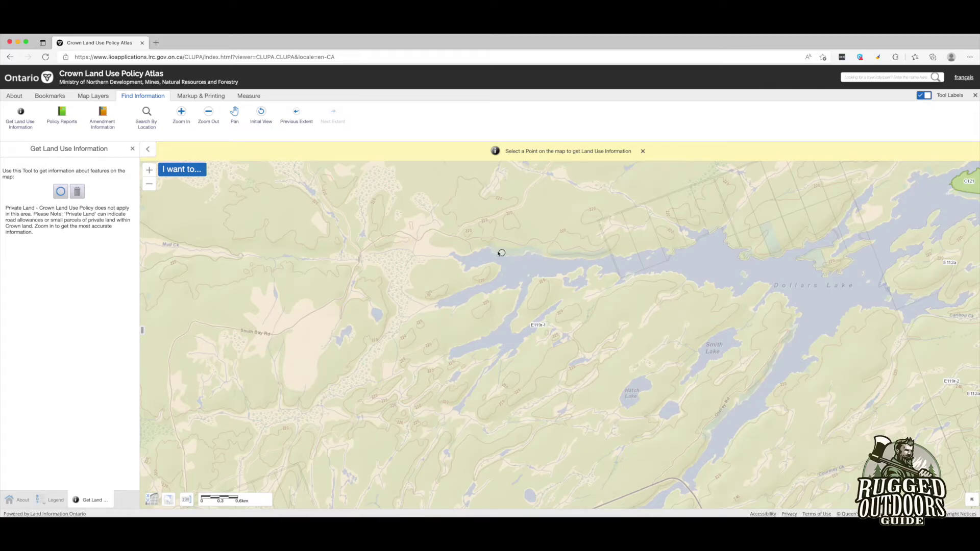
left_click(149, 170)
mouse_move(443, 231)
left_mouse_down()
mouse_move(467, 262)
mouse_move(479, 322)
left_mouse_up()
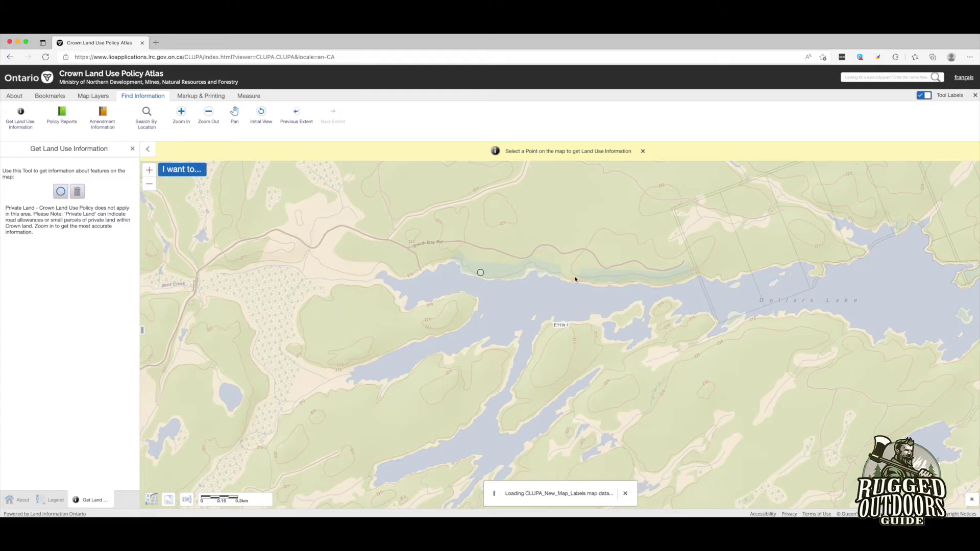
left_click(600, 278)
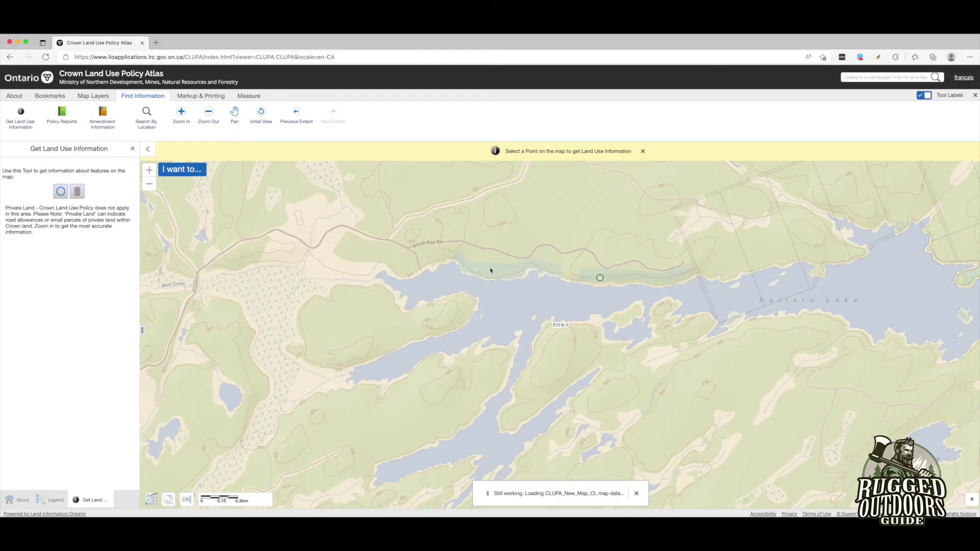
- Query the land use at points on the peninsula and land along the south side of Dollars Lake's western arm
left_click(475, 306)
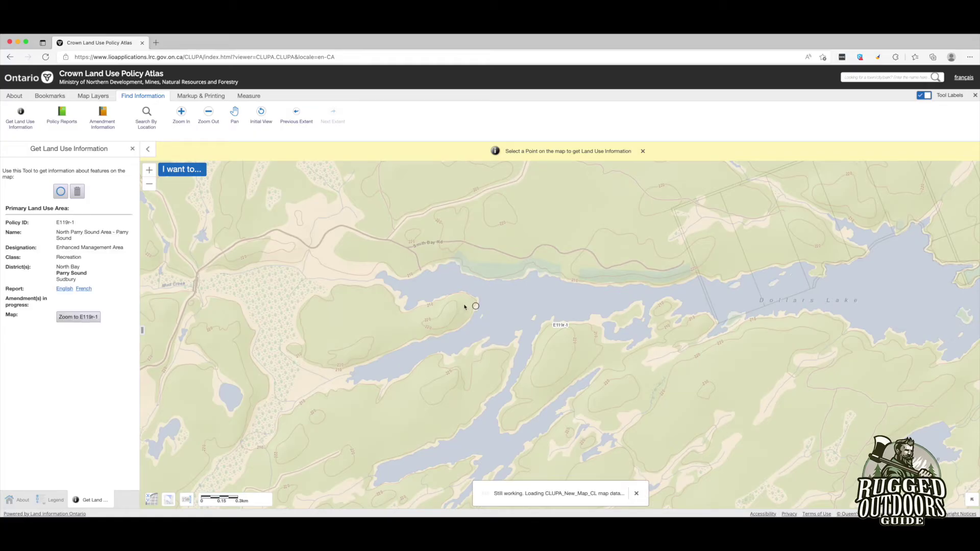
left_click(638, 308)
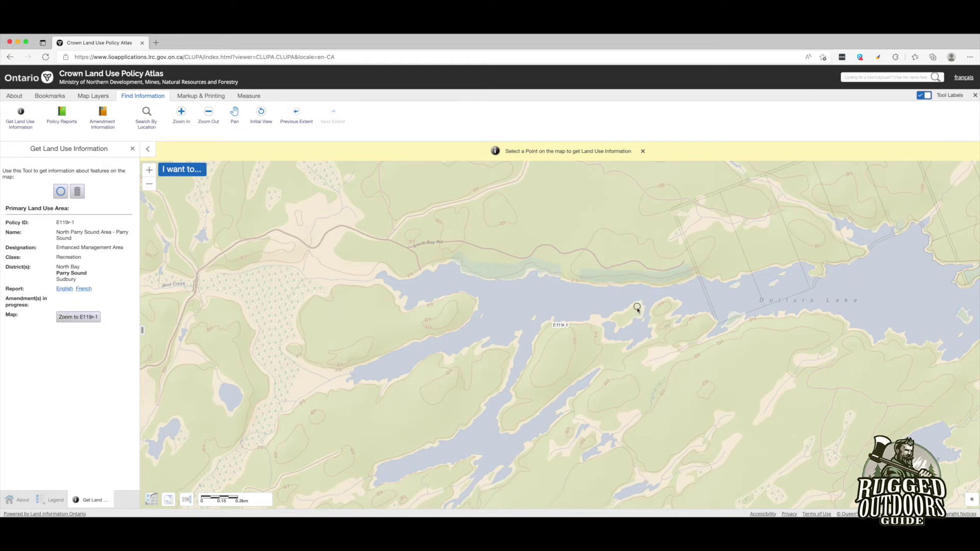
left_click(481, 316)
- Trace the map west from Dollars Lake to the roads around Pakesley, Cranberry and Key River
left_click(149, 186)
left_click(149, 184)
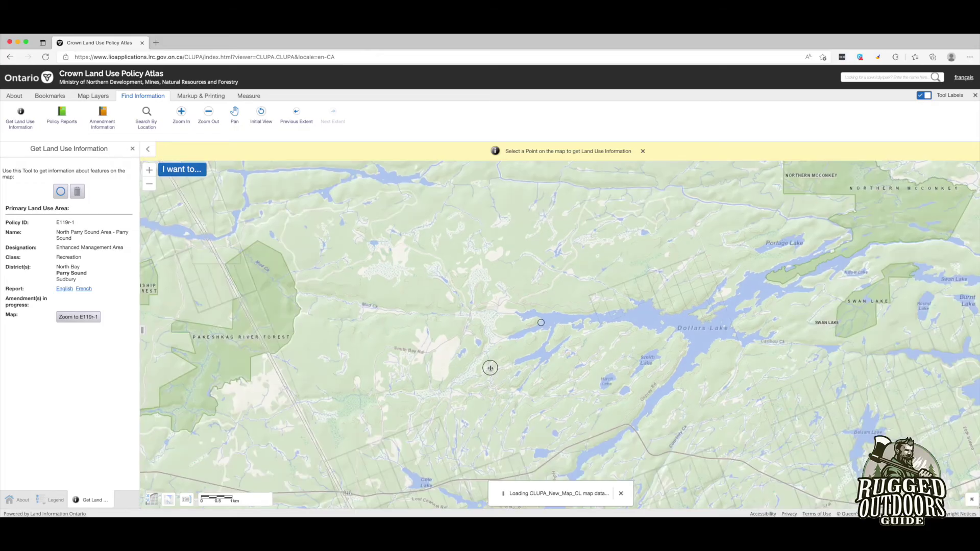
left_click(149, 171)
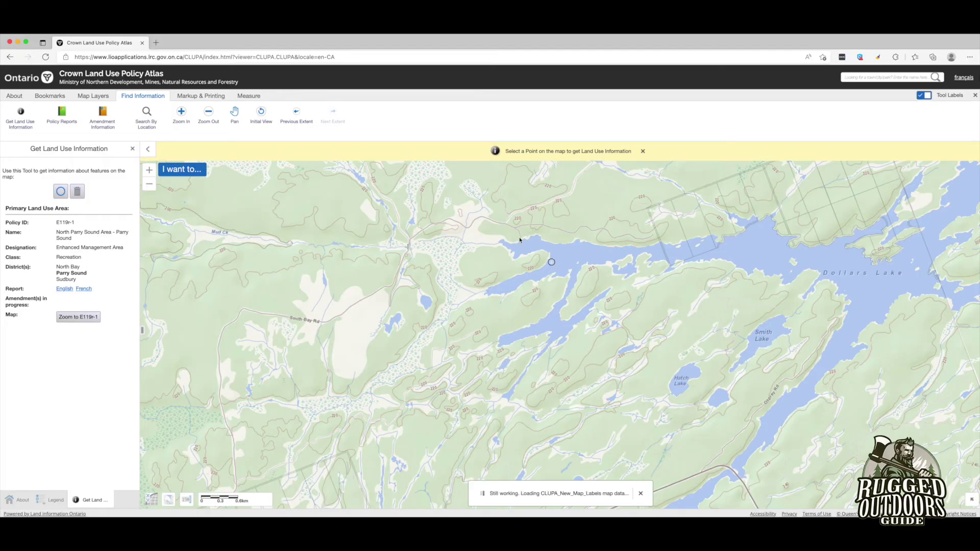
left_click_drag(289, 332, 320, 224)
left_click_drag(262, 420, 360, 304)
mouse_move(311, 384)
left_mouse_down()
mouse_move(398, 385)
mouse_move(437, 372)
mouse_move(433, 357)
mouse_move(576, 355)
left_mouse_up()
left_click_drag(290, 324, 545, 321)
left_click_drag(293, 260, 555, 279)
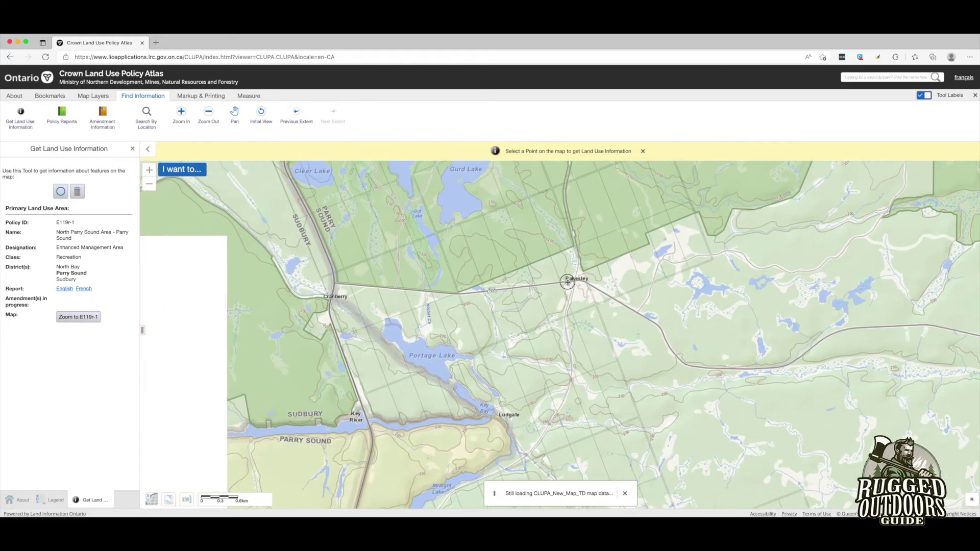
left_click_drag(358, 253, 357, 273)
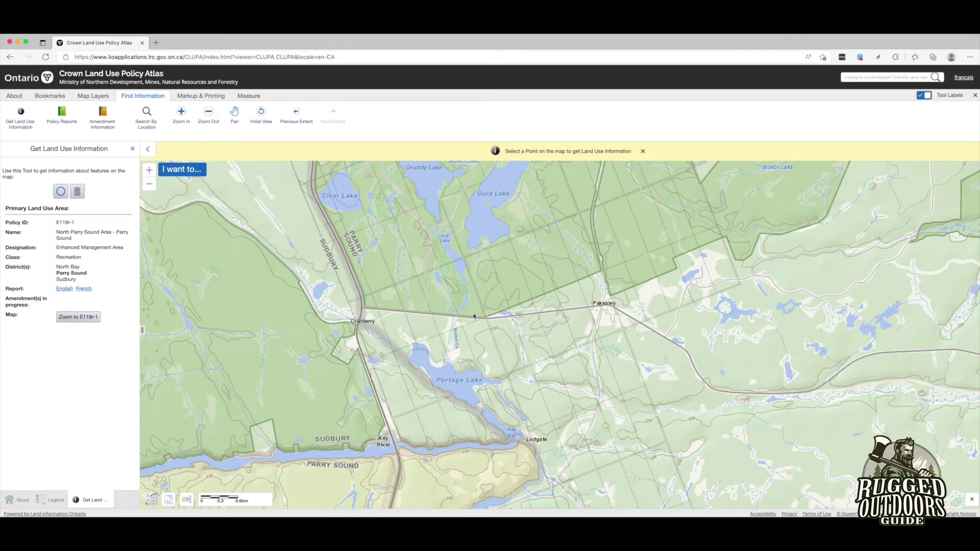
- Trace the highway east from Pakesley to Cole Lake, and South Bay Rd north to Dollars Lake's western arm
left_click_drag(528, 324, 336, 302)
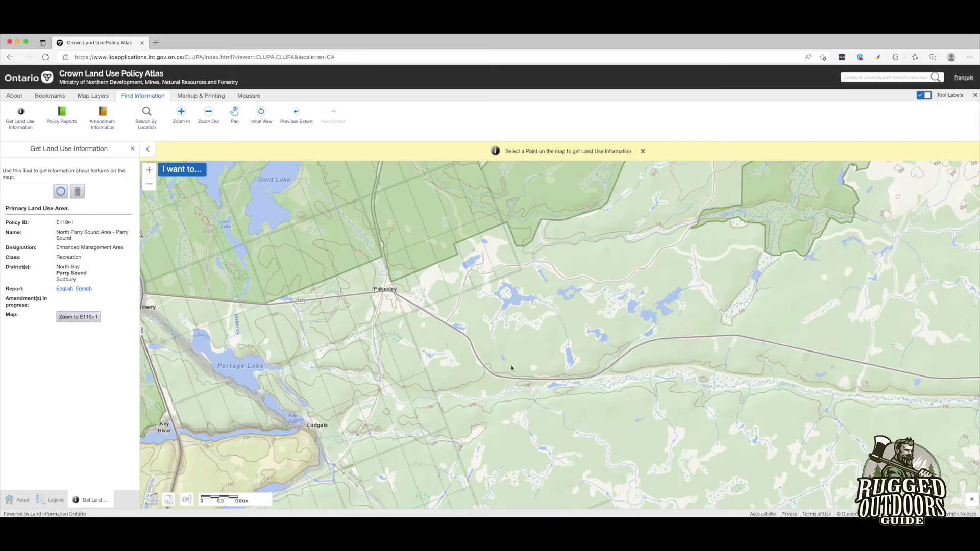
left_click_drag(532, 370, 368, 345)
left_click_drag(677, 311, 415, 310)
left_click_drag(564, 333, 338, 348)
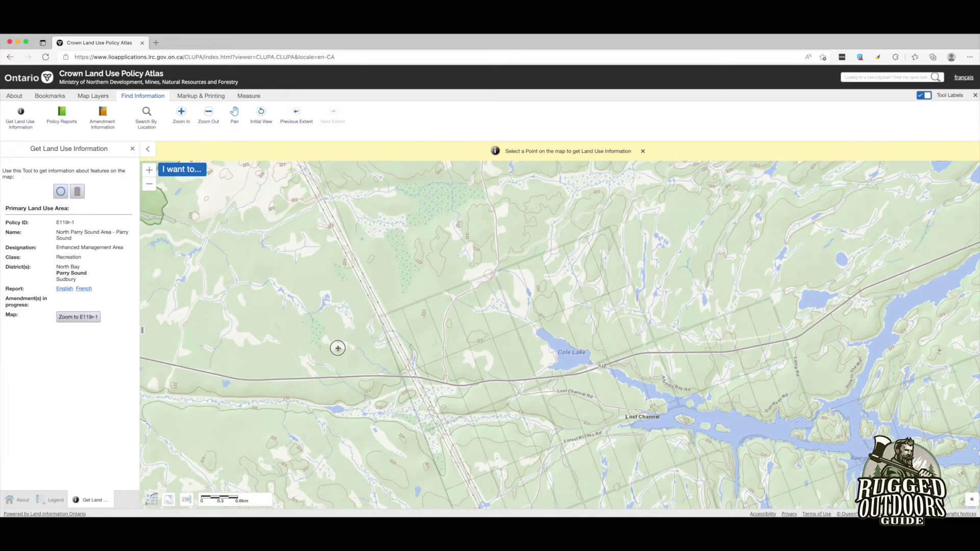
left_click_drag(518, 313, 424, 308)
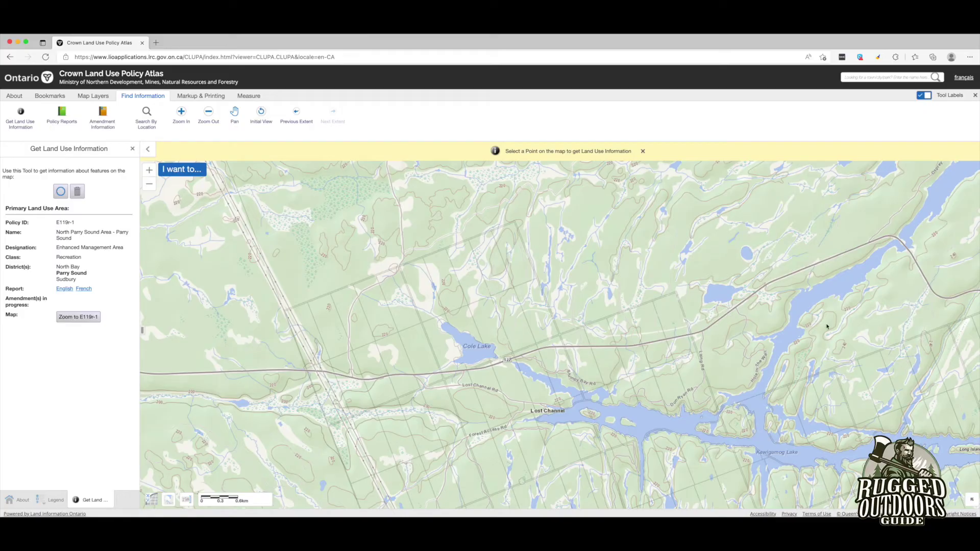
left_click_drag(480, 276, 475, 346)
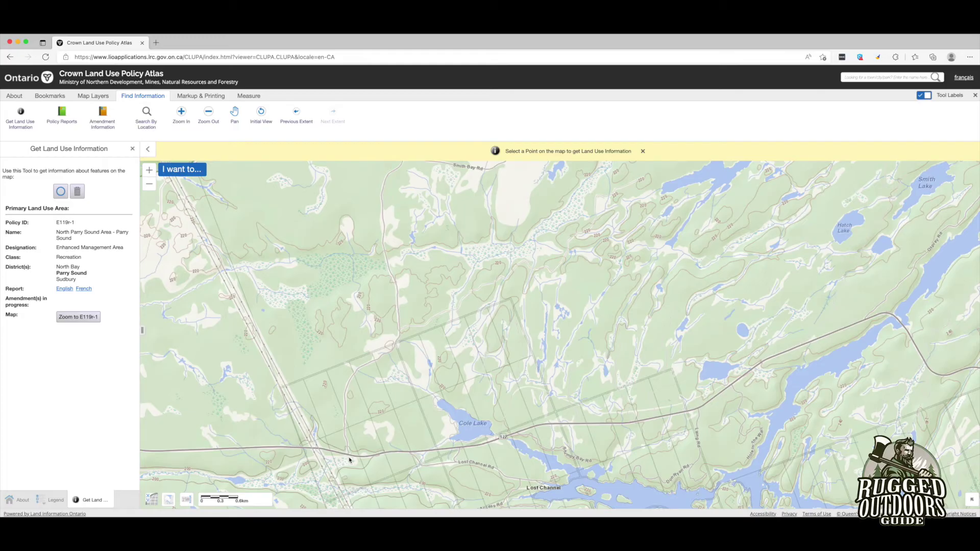
left_click_drag(403, 324, 386, 365)
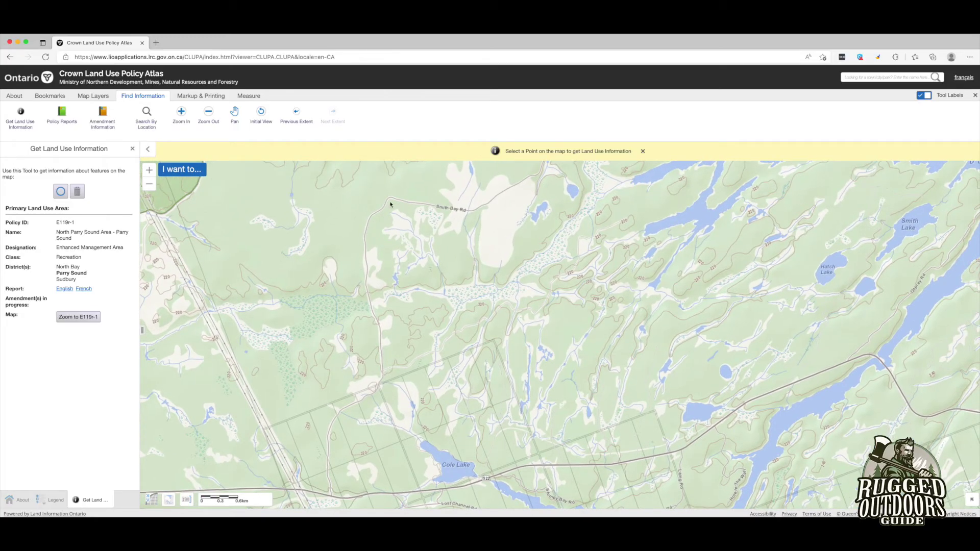
left_click_drag(506, 195, 307, 327)
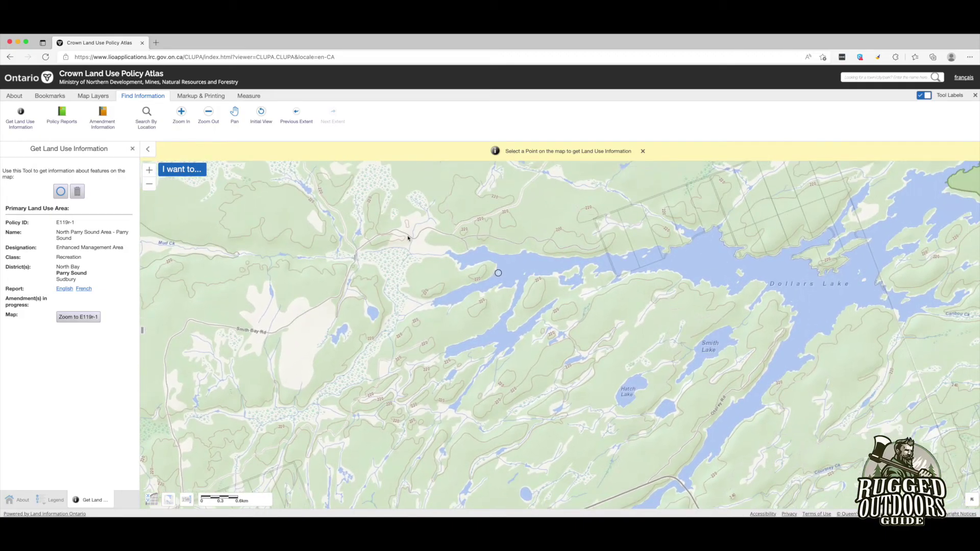
left_click_drag(459, 238, 424, 308)
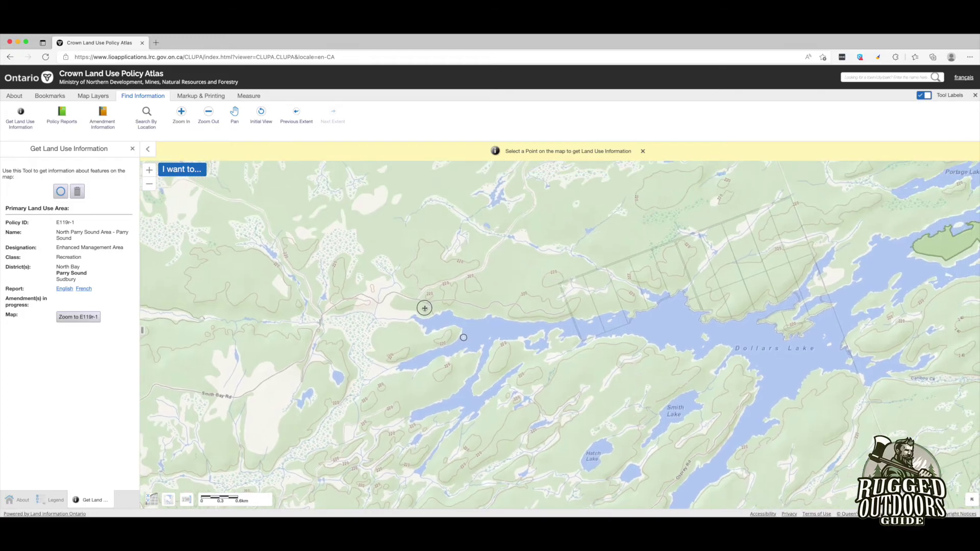
- Examine the South Bay Rd access at Dollars Lake's western tip in detail and trace the road back to Cole Lake
left_click(149, 171)
left_click_drag(300, 257, 434, 271)
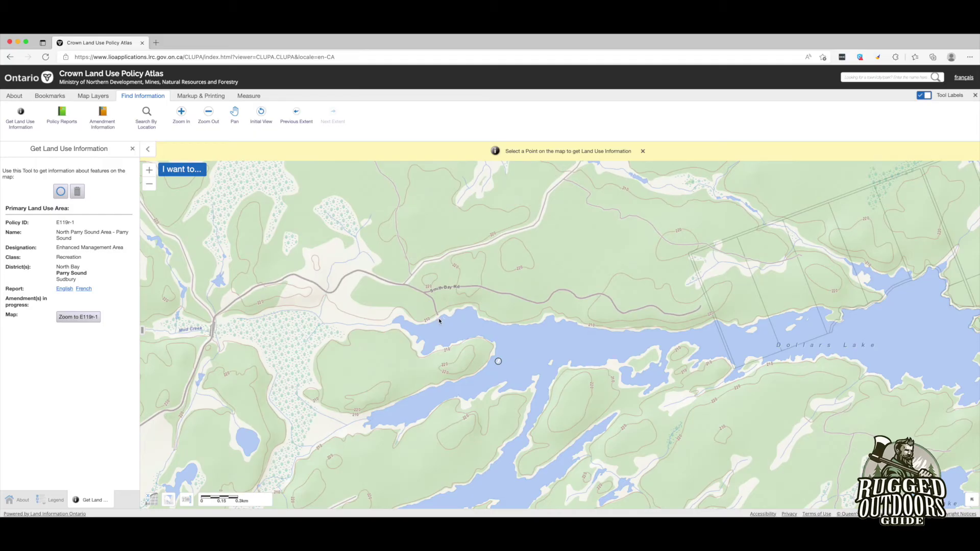
left_click_drag(441, 320, 422, 302)
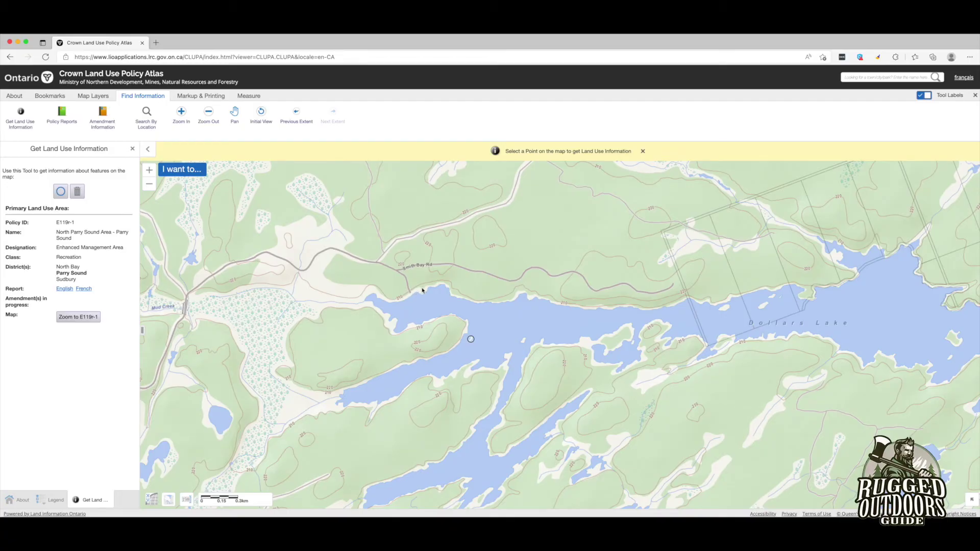
left_click_drag(429, 289, 534, 242)
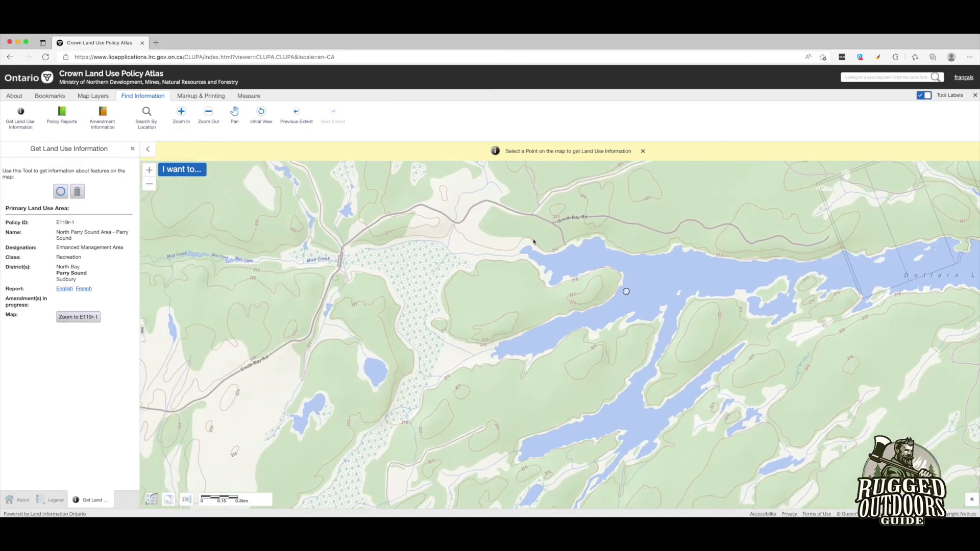
left_click_drag(374, 328, 551, 255)
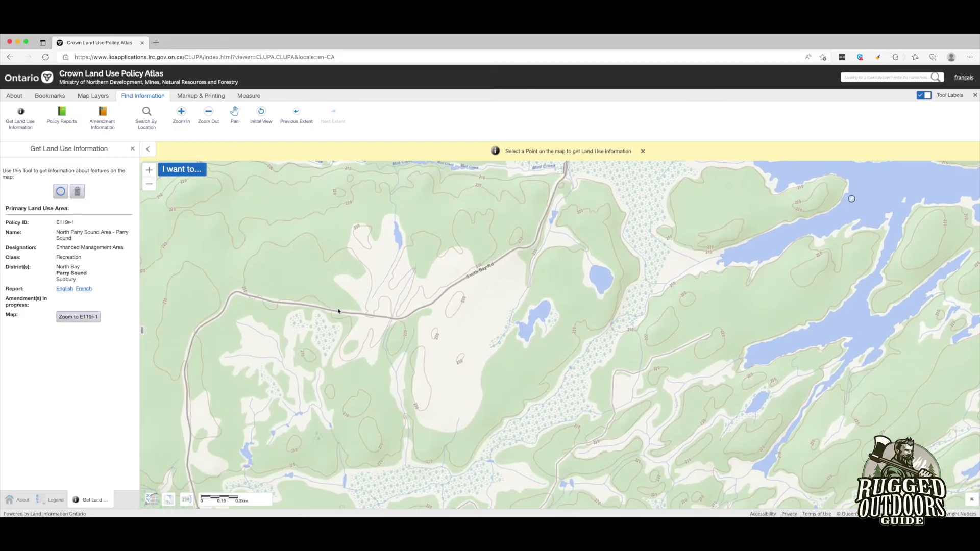
left_click_drag(466, 323, 430, 216)
left_click_drag(481, 391, 667, 251)
left_click_drag(428, 374, 544, 265)
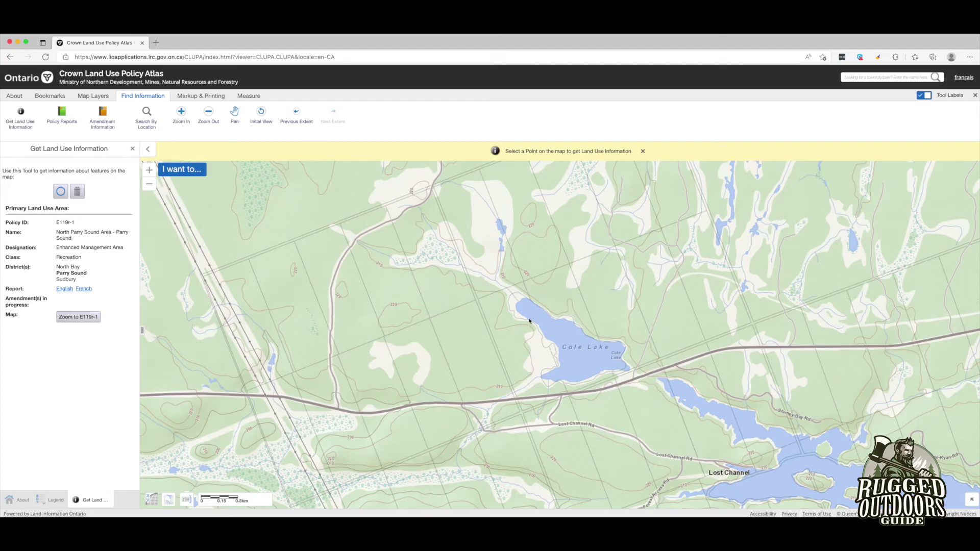
- Survey the wider region from Grundy Lake and the French River down to Magnetawan River and Island Lake Forest and Barrens
left_click(149, 187)
left_click(149, 187)
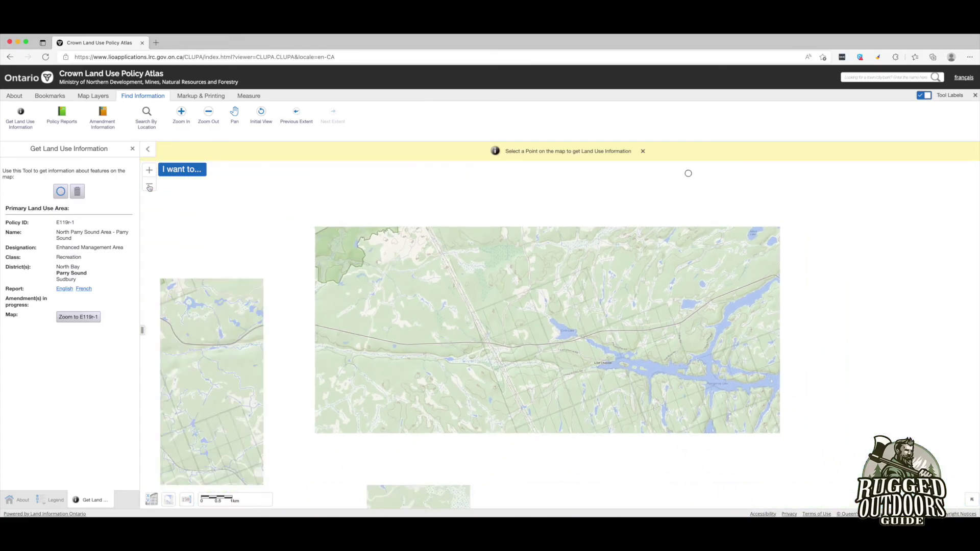
left_click_drag(420, 327, 390, 274)
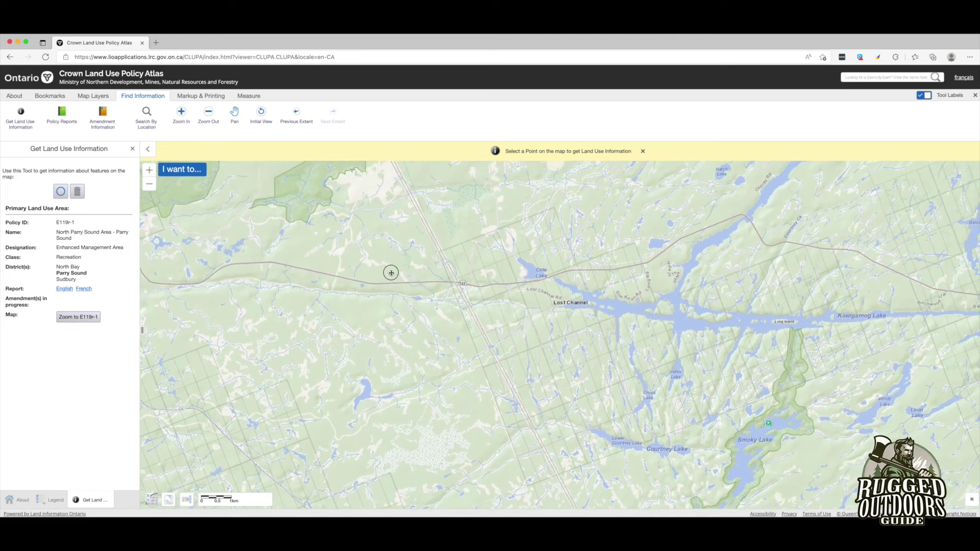
left_click(150, 186)
left_click(150, 186)
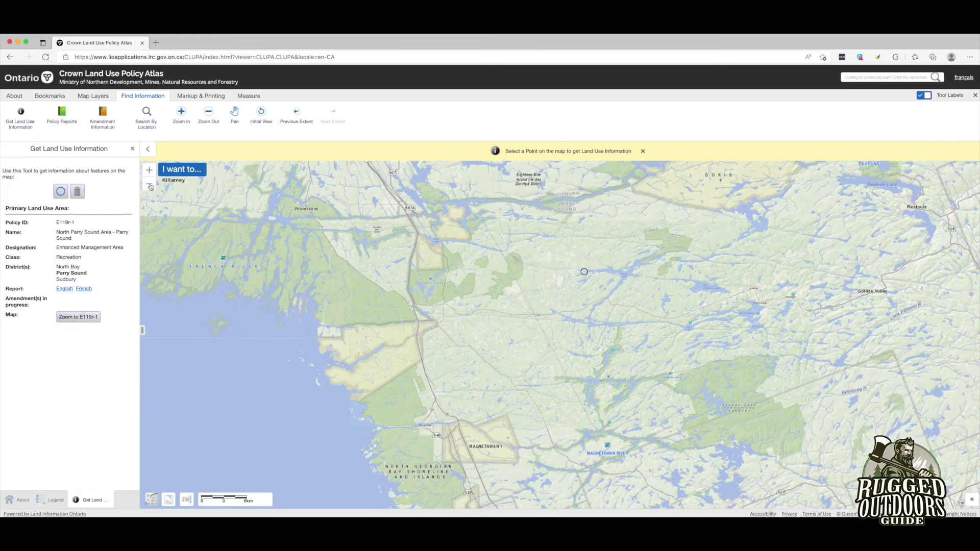
left_click(580, 344)
left_click_drag(580, 343, 477, 313)
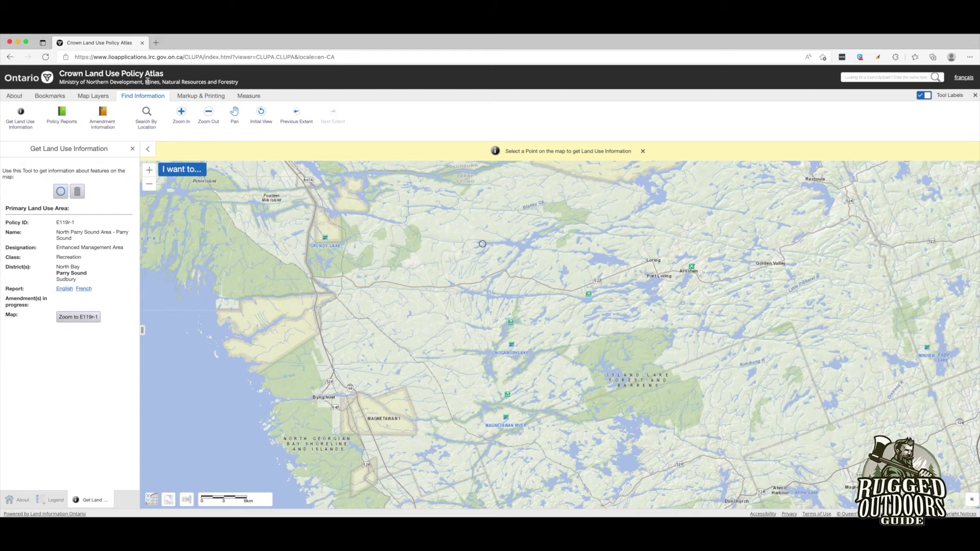
left_click_drag(576, 333, 485, 267)
left_click_drag(602, 322, 557, 285)
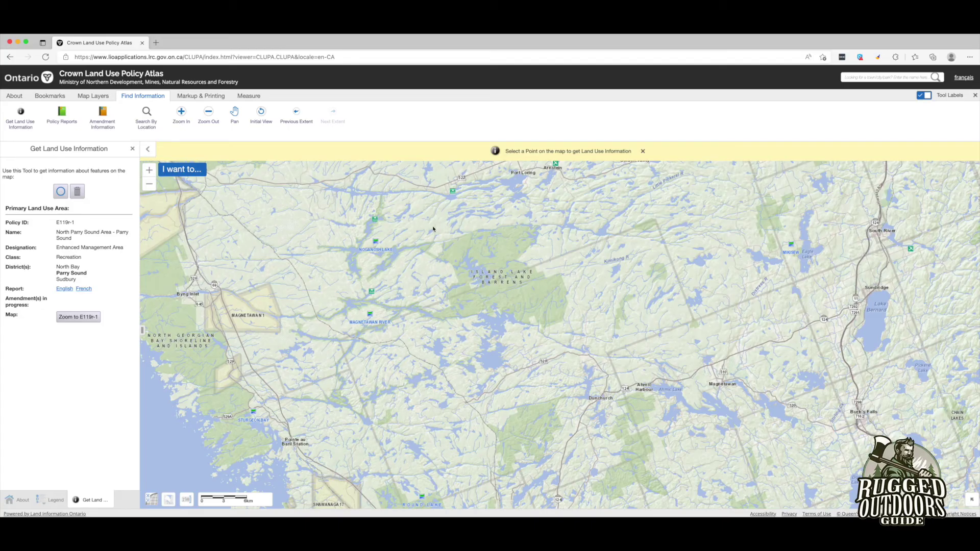
left_click_drag(341, 252, 422, 256)
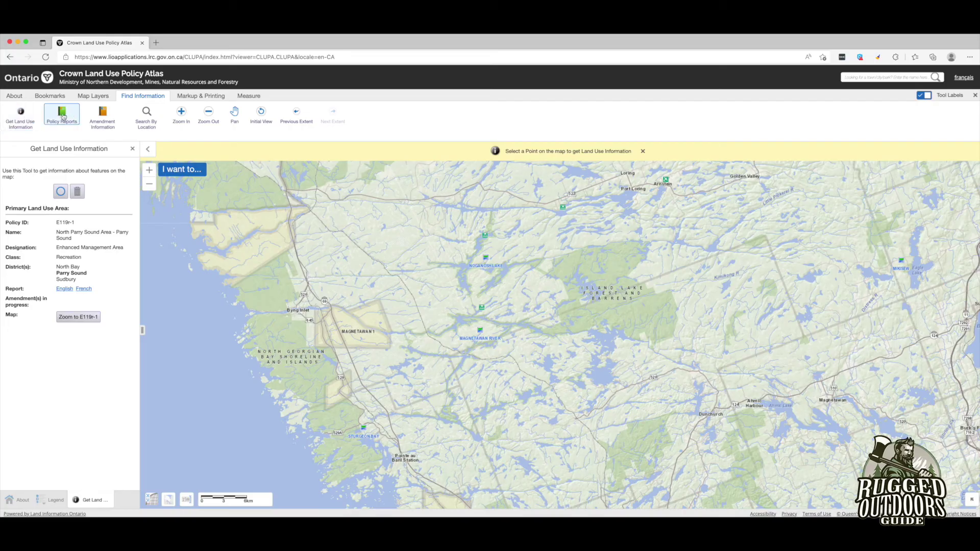
- Display the map legend and compare its Primary Land Use Area colours with the region around Grundy Lake and Dokis
left_click(83, 98)
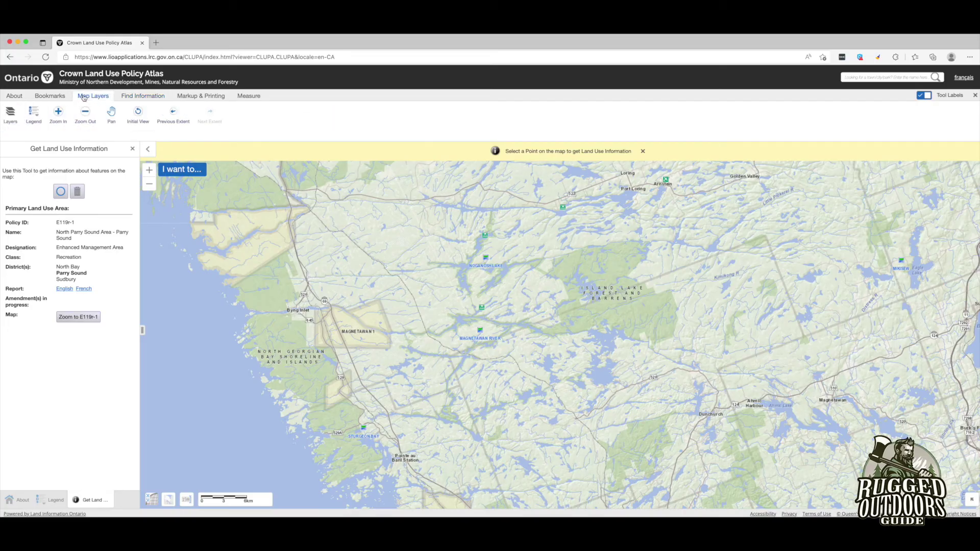
left_click(36, 114)
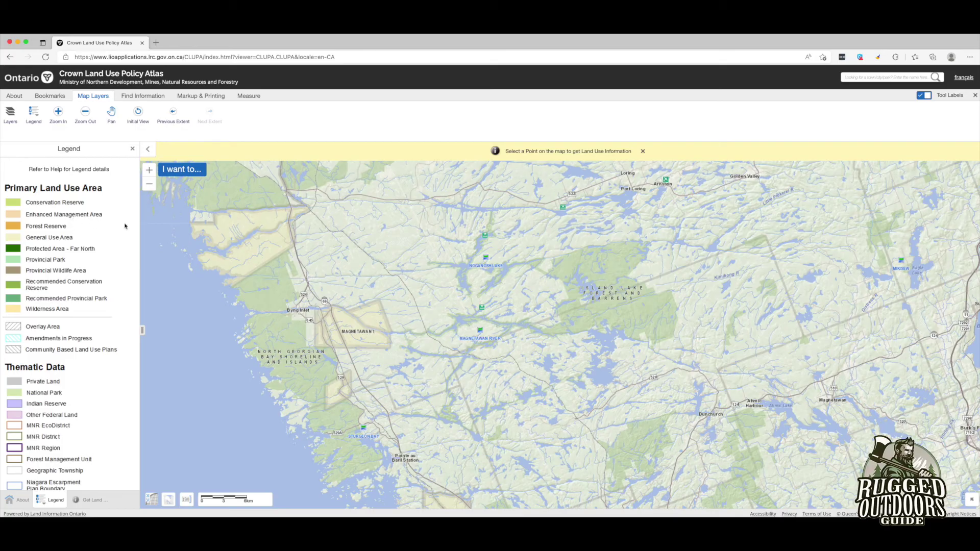
left_click_drag(502, 287, 504, 386)
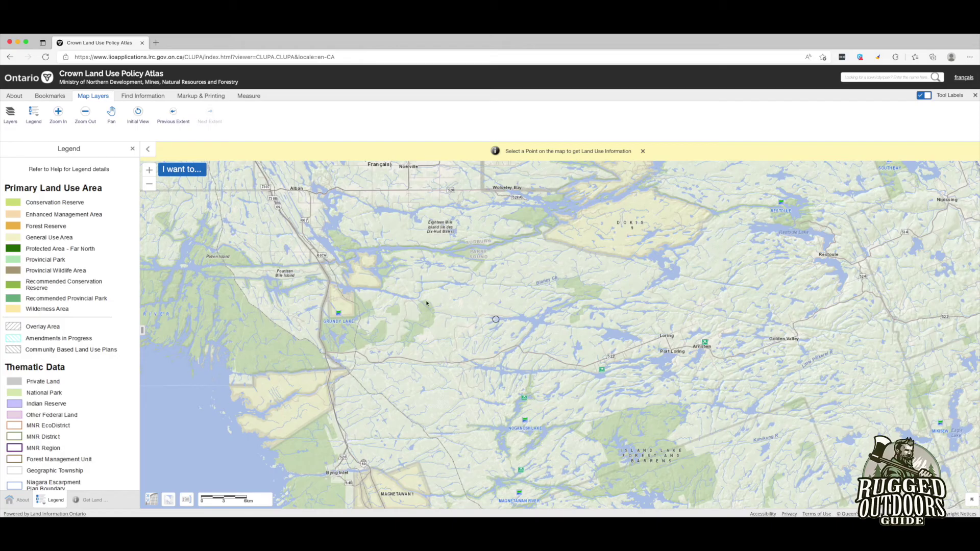
- Use Get Land Use Information to query points in the Dokis area, the French River park and the land south of the river
left_click(132, 96)
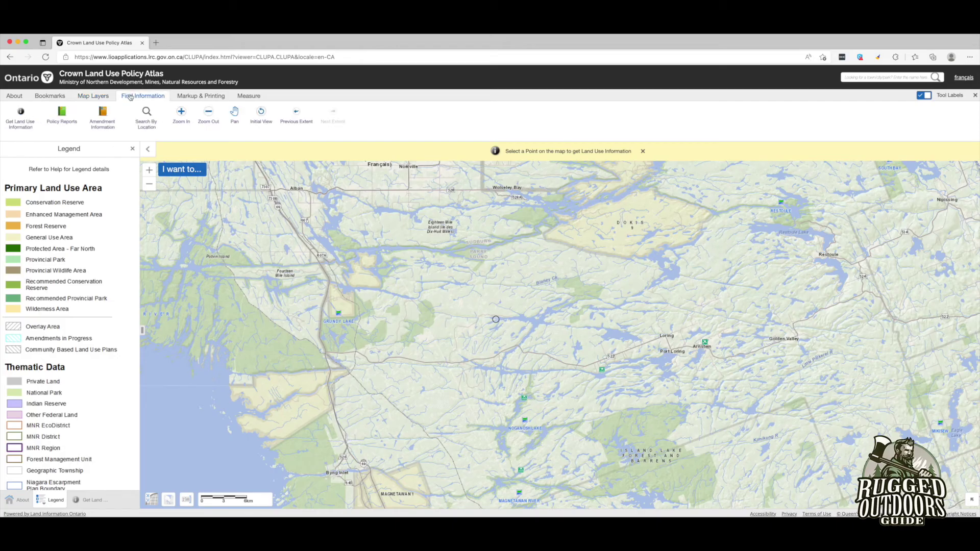
left_click(23, 117)
left_click(61, 191)
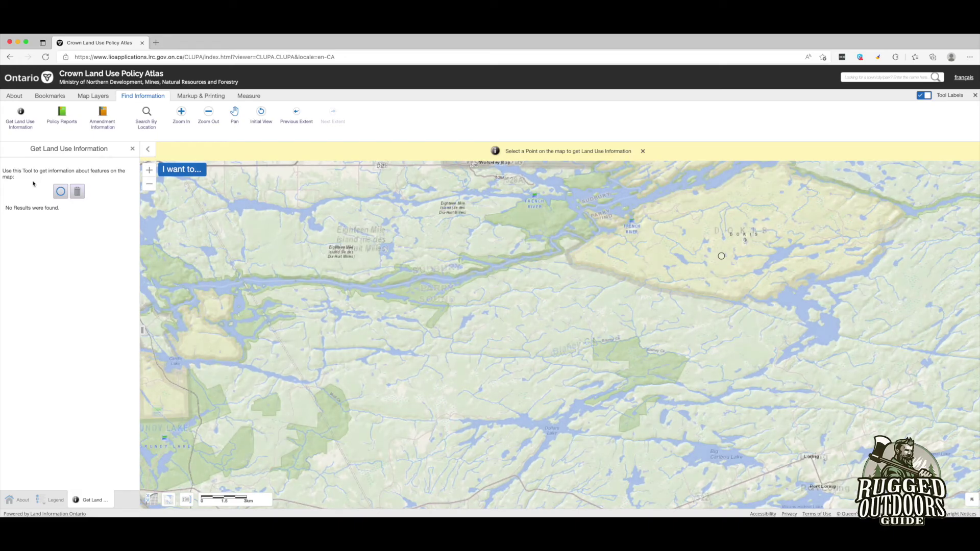
left_click(520, 219)
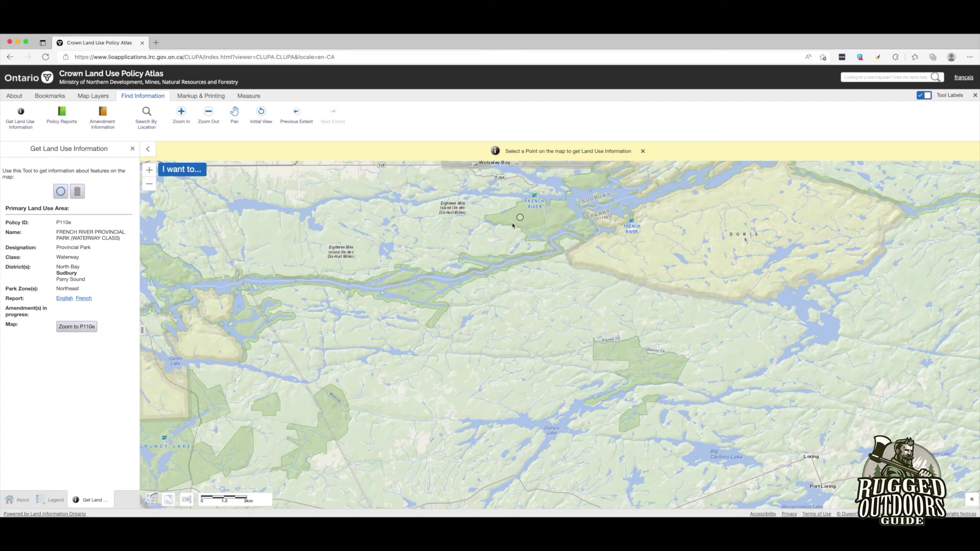
left_click(60, 191)
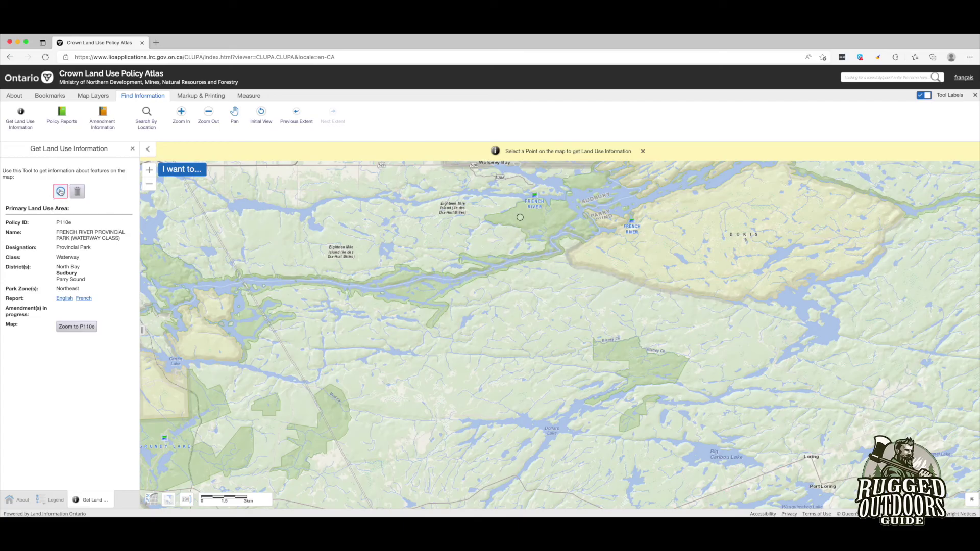
left_click(472, 320)
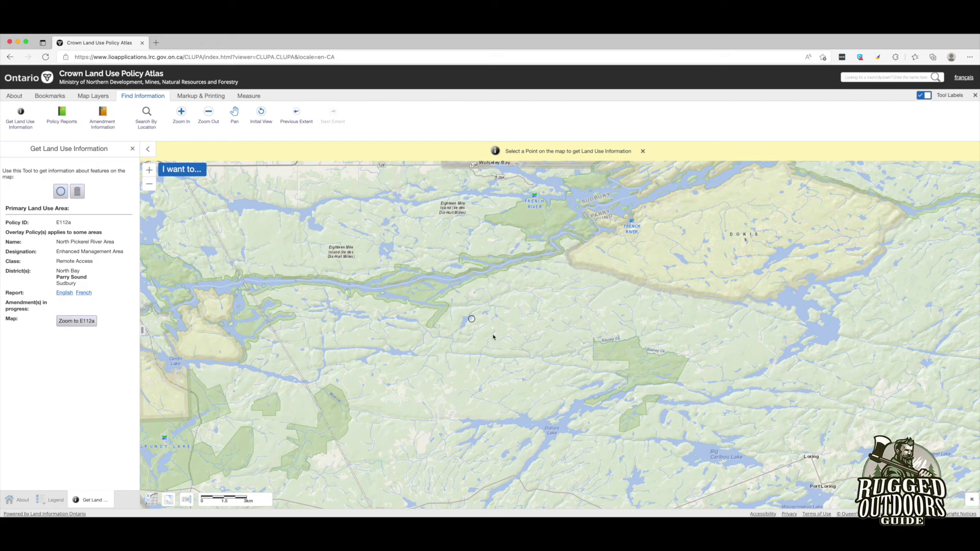
- Query the land use at a point beside the small lake northwest of Capreol, in the area north of Sudbury
left_click_drag(375, 242, 564, 409)
left_click_drag(447, 257, 618, 461)
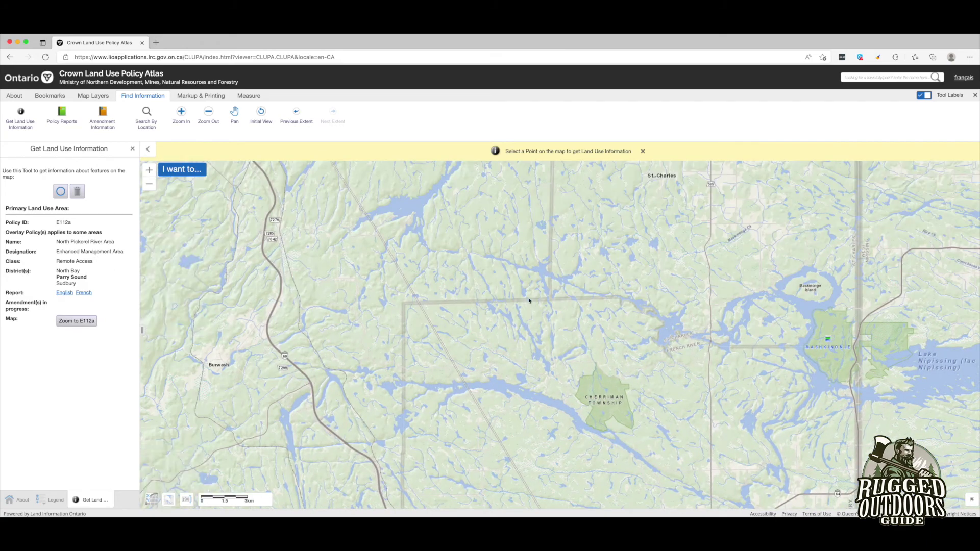
left_click_drag(525, 300, 602, 460)
left_click_drag(486, 273, 607, 472)
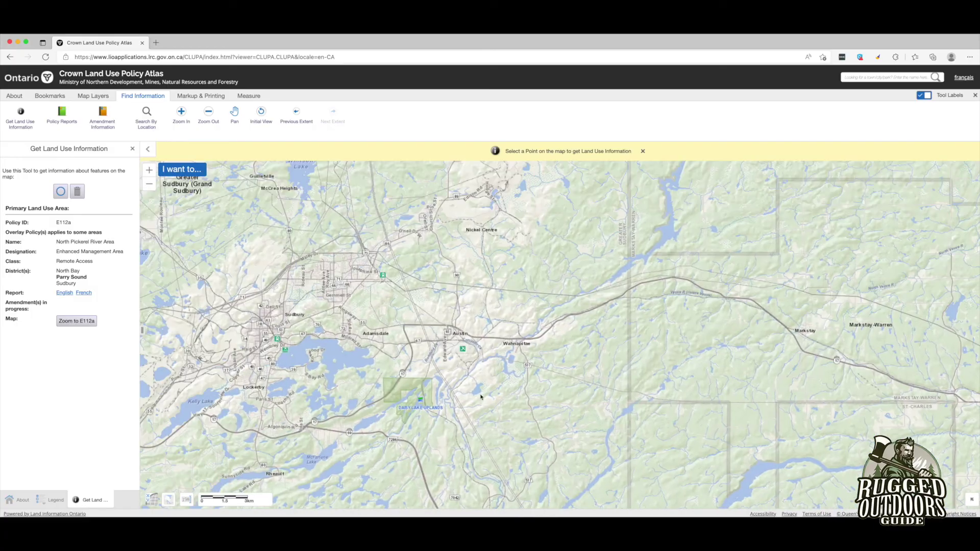
left_click_drag(422, 229, 537, 378)
left_click_drag(588, 267, 632, 449)
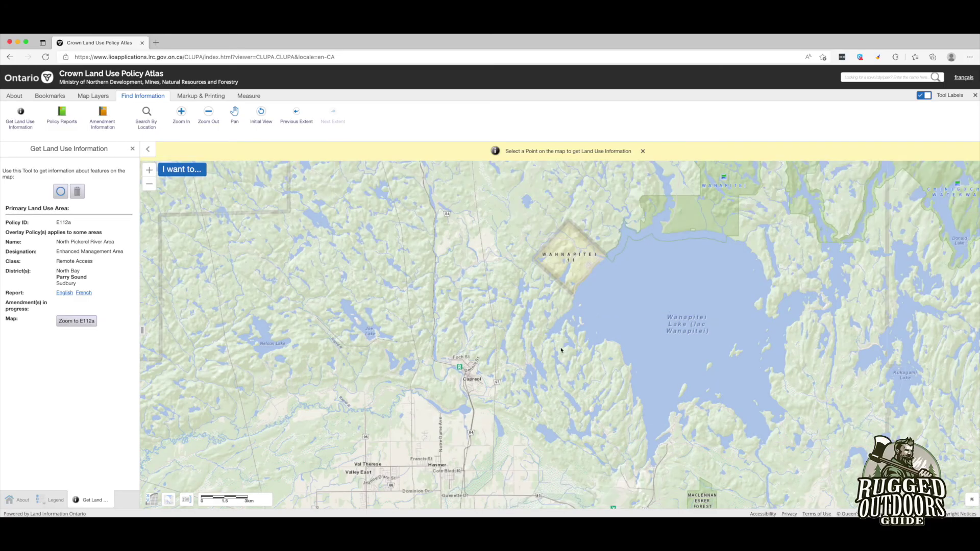
left_click_drag(535, 335, 590, 451)
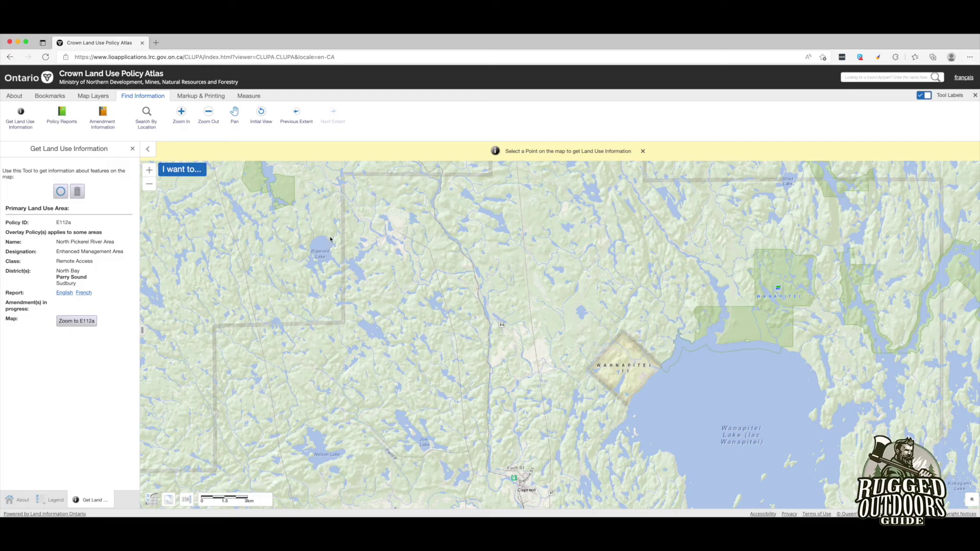
left_click(59, 193)
left_click(307, 246)
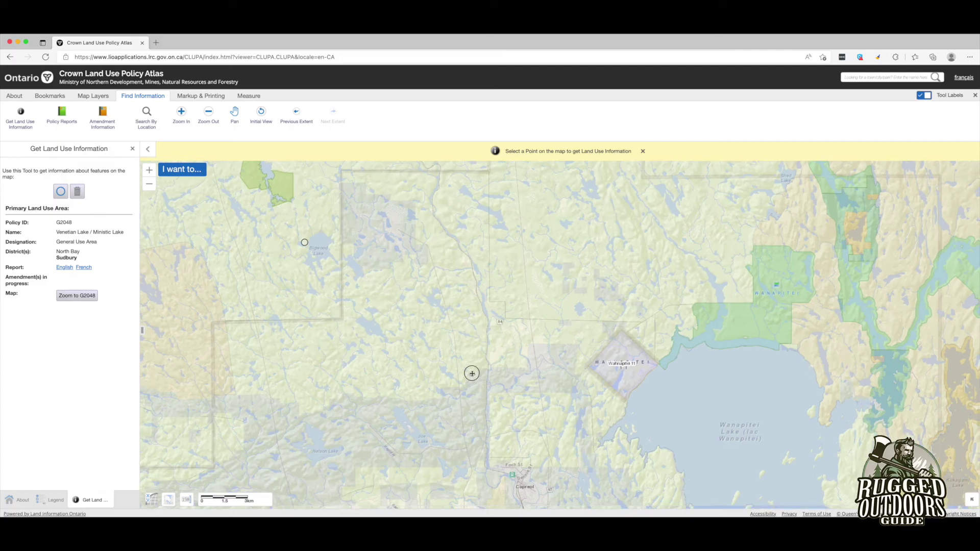
- Examine the land use areas around Wanapitei Lake and the country to its north and northwest
left_click_drag(470, 372, 429, 308)
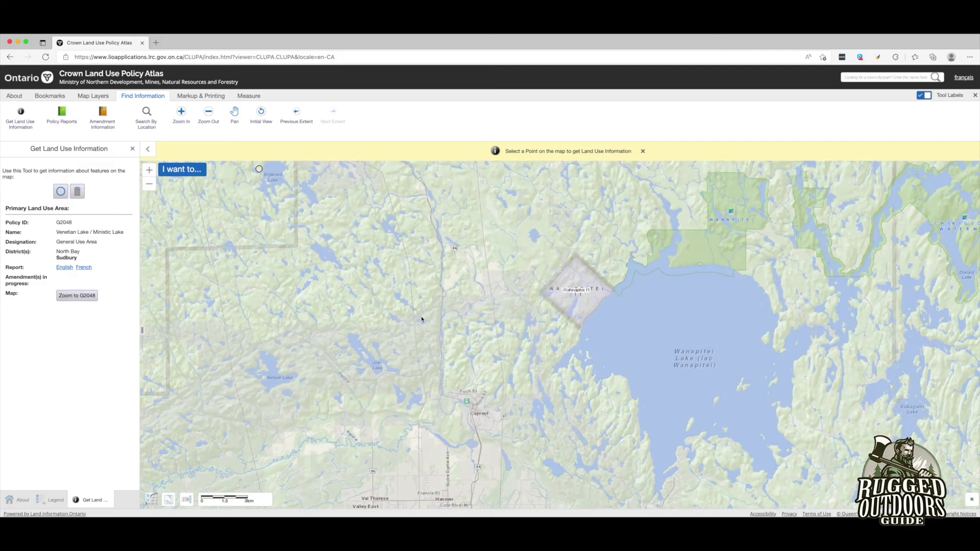
left_click_drag(524, 384, 345, 338)
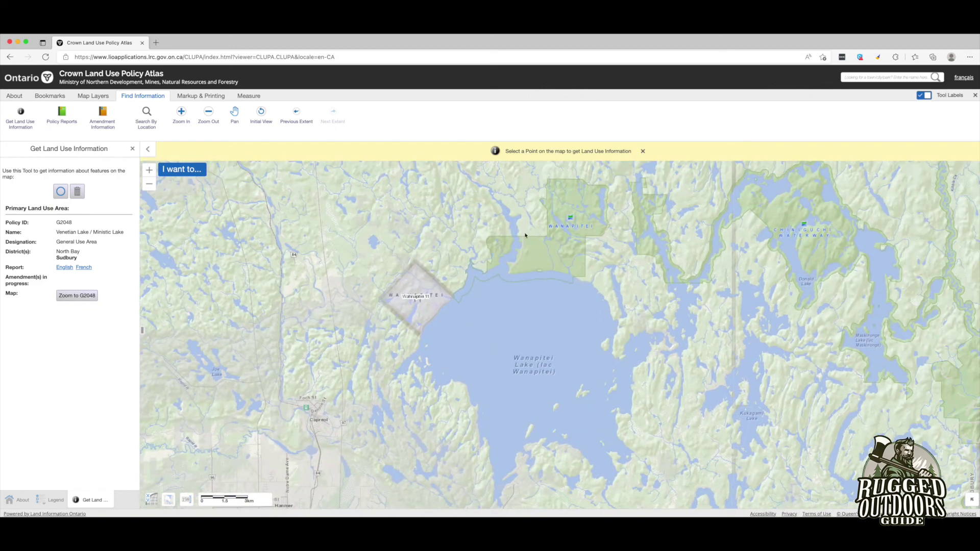
left_click_drag(720, 325, 743, 446)
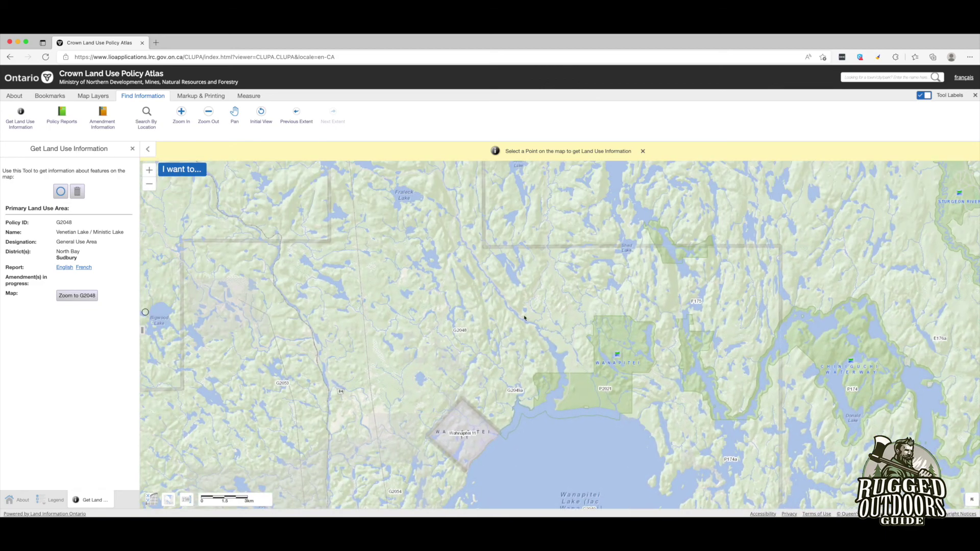
left_click_drag(393, 267, 612, 354)
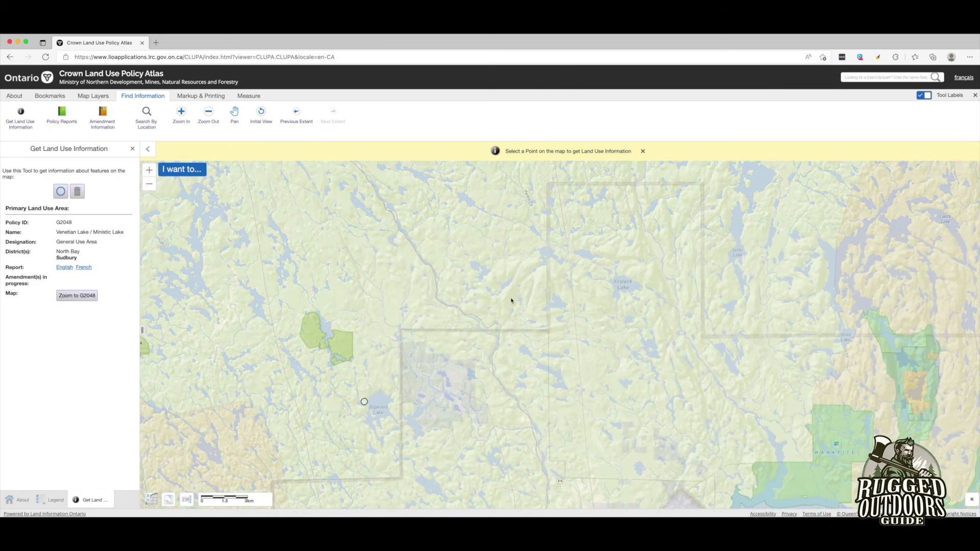